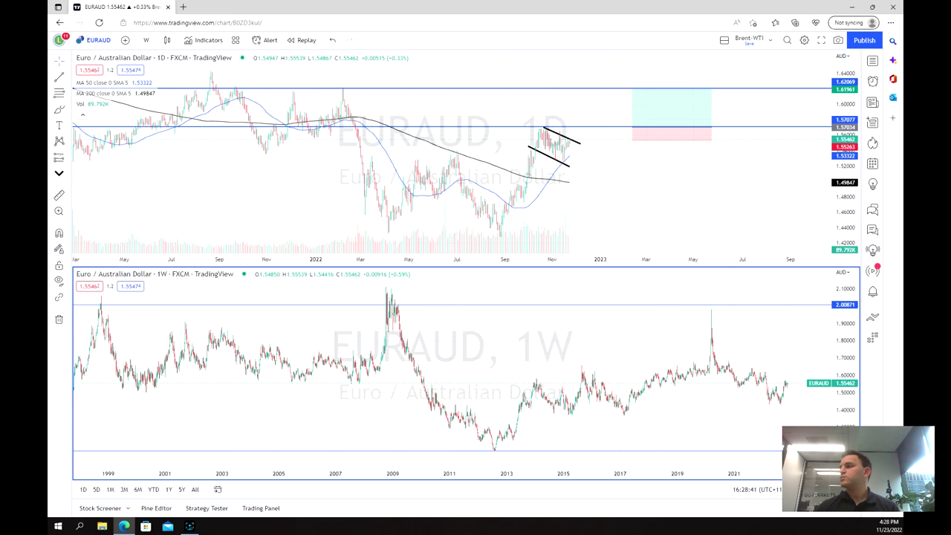
Step: Maximize the weekly EURAUD chart and brush one arc over the 2008 peak and another under the 2012 low
key("alt+Return")
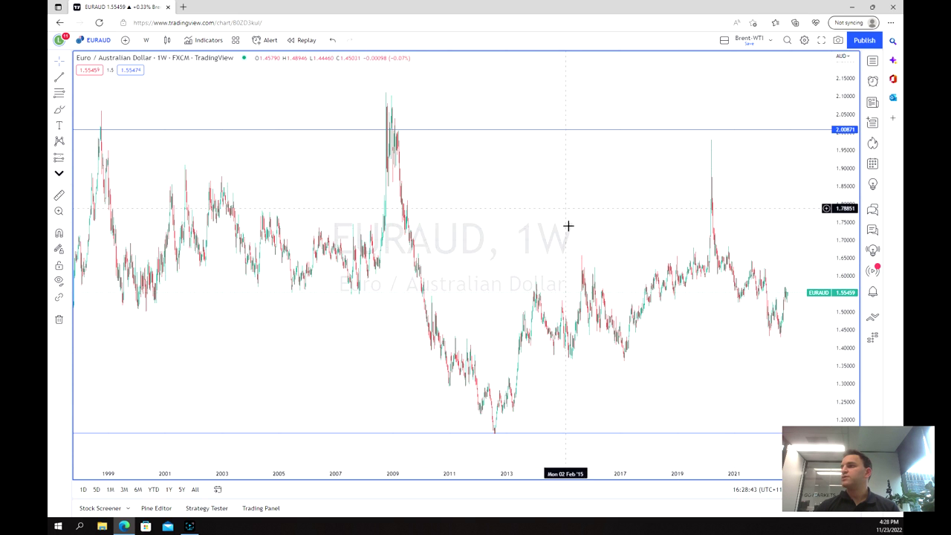
scroll(566, 230, "down", 2)
scroll(566, 230, "down", 7)
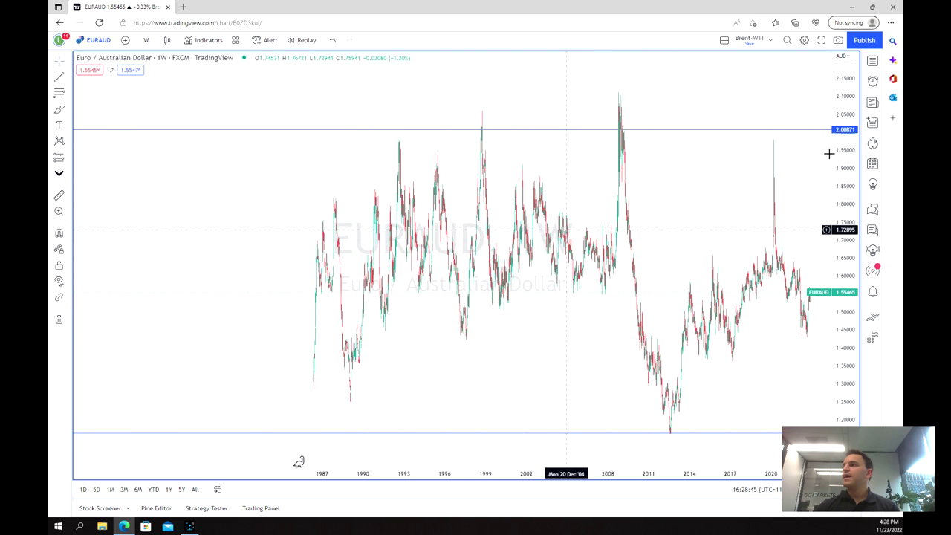
left_click_drag(849, 130, 845, 213)
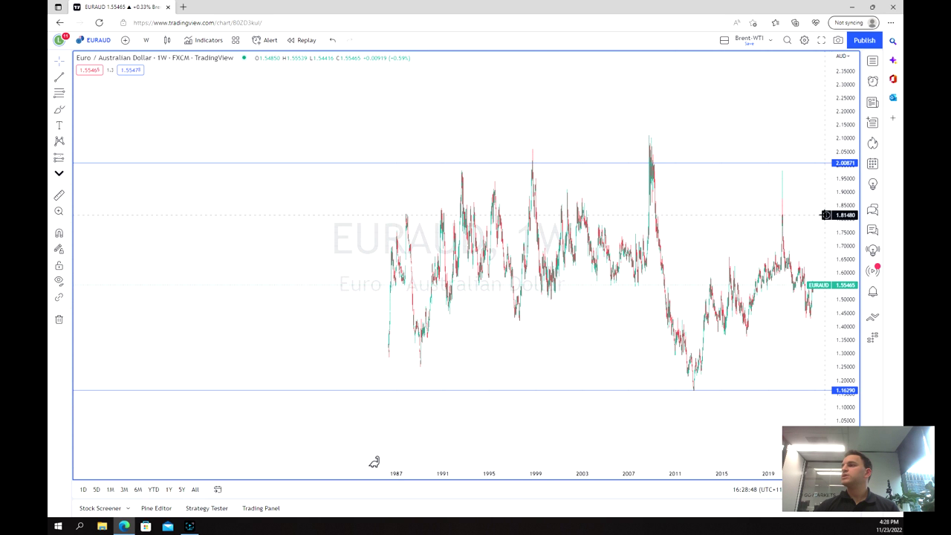
left_click_drag(700, 206, 618, 213)
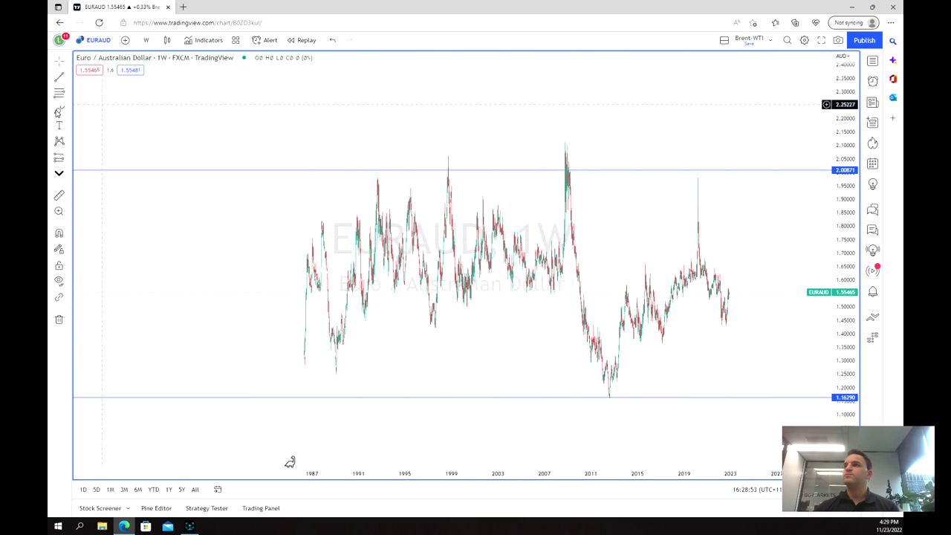
mouse_move(540, 161)
left_mouse_down()
mouse_move(567, 128)
mouse_move(592, 147)
left_mouse_up()
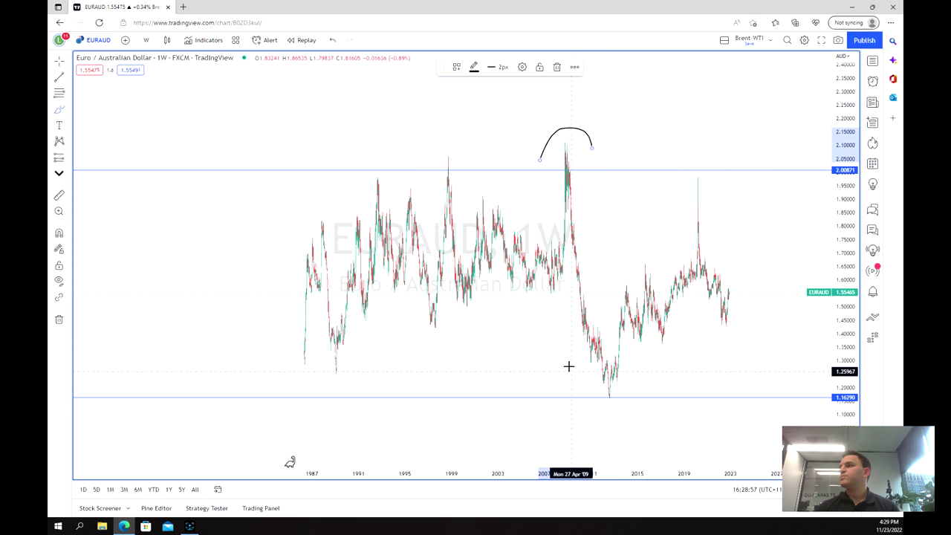
left_click_drag(590, 403, 632, 384)
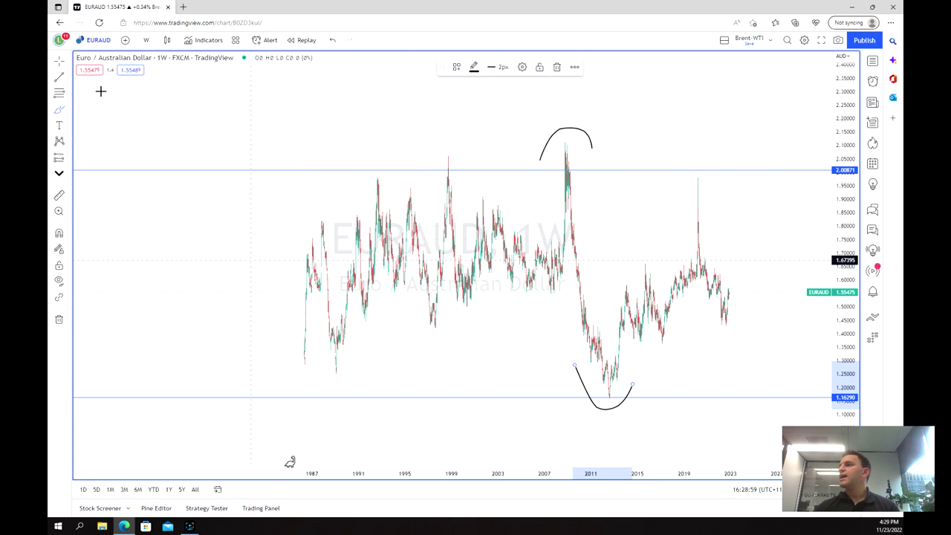
Step: Add horizontal lines to the weekly chart at about 1.91 across the 1990s highs and about 1.417 across the lows
left_click(62, 80)
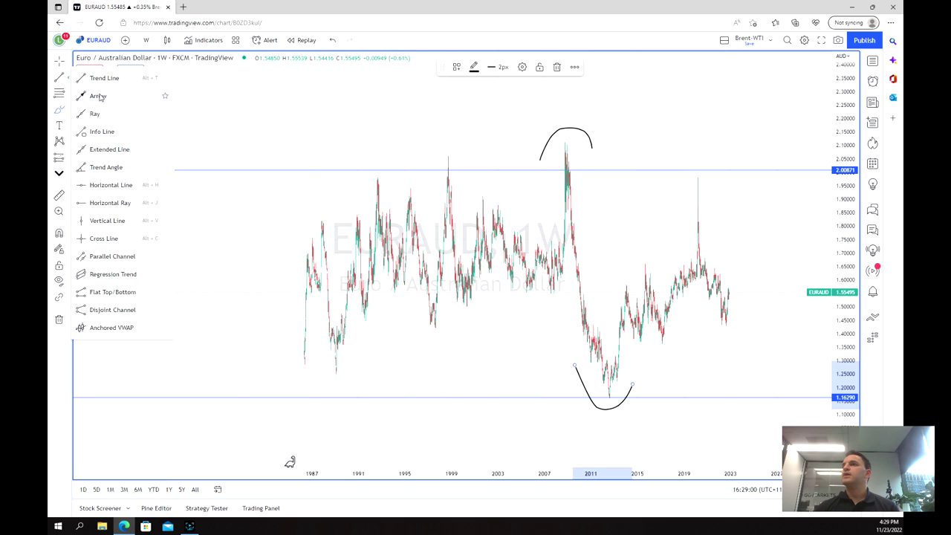
left_click(108, 186)
left_click(358, 197)
left_click(404, 323)
left_click(450, 328)
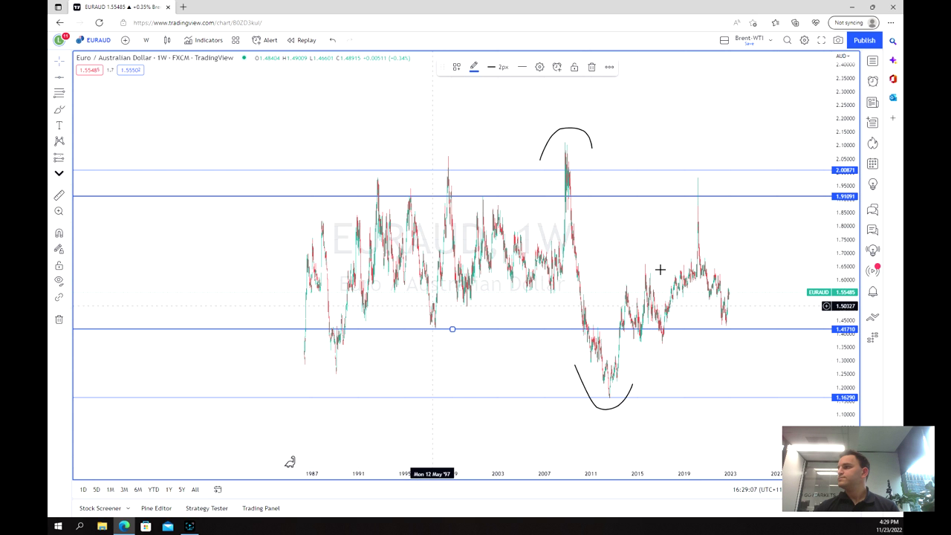
Step: Brush an arc over the 2020 spike on the weekly chart
scroll(653, 280, "up", 3)
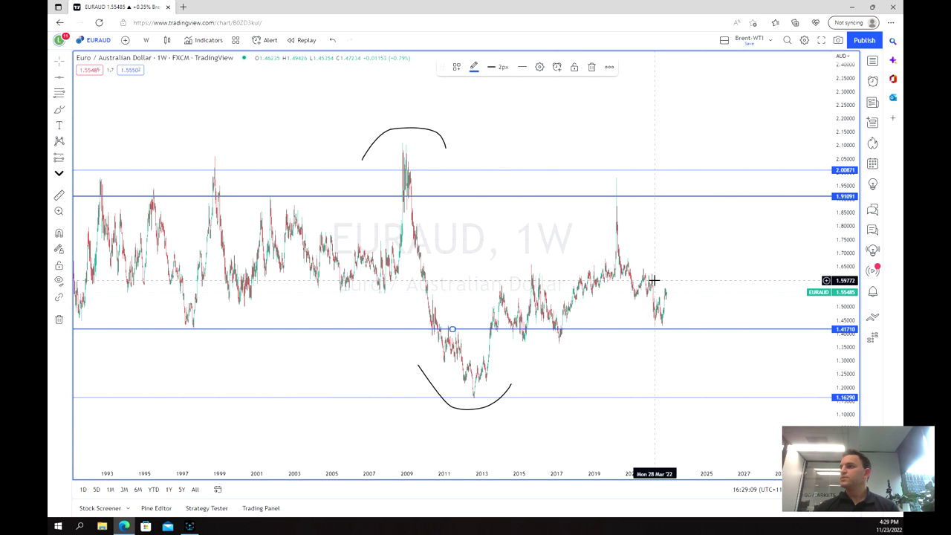
scroll(652, 281, "down", 3)
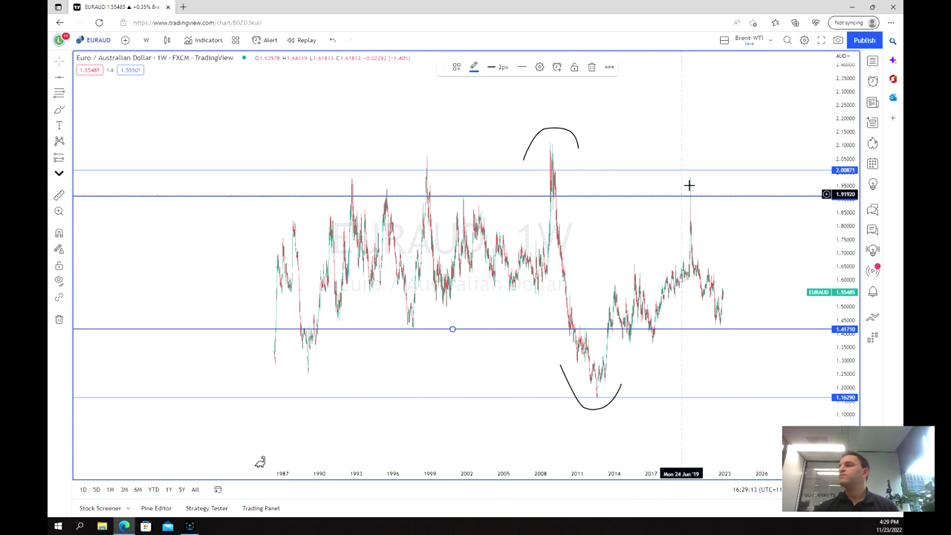
left_click(61, 111)
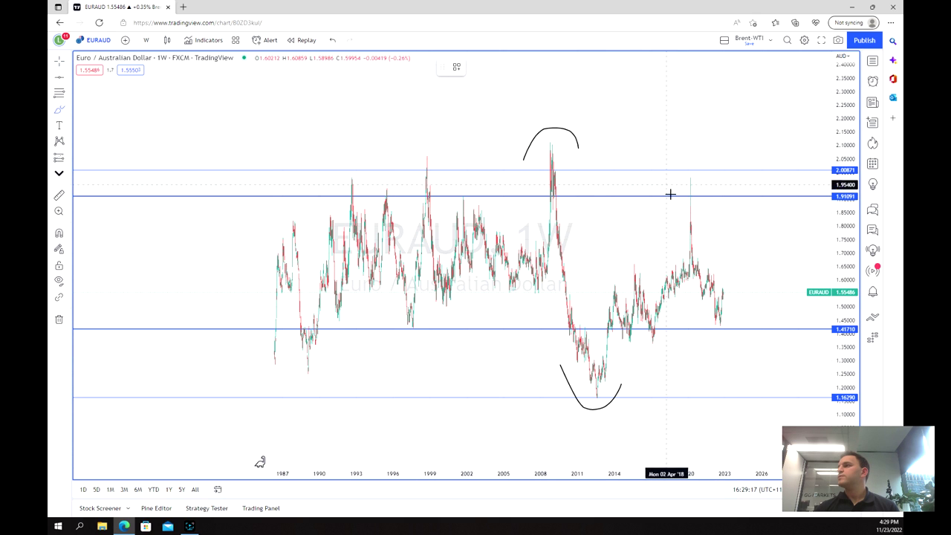
mouse_move(677, 206)
left_mouse_down()
mouse_move(695, 168)
mouse_move(713, 197)
left_mouse_up()
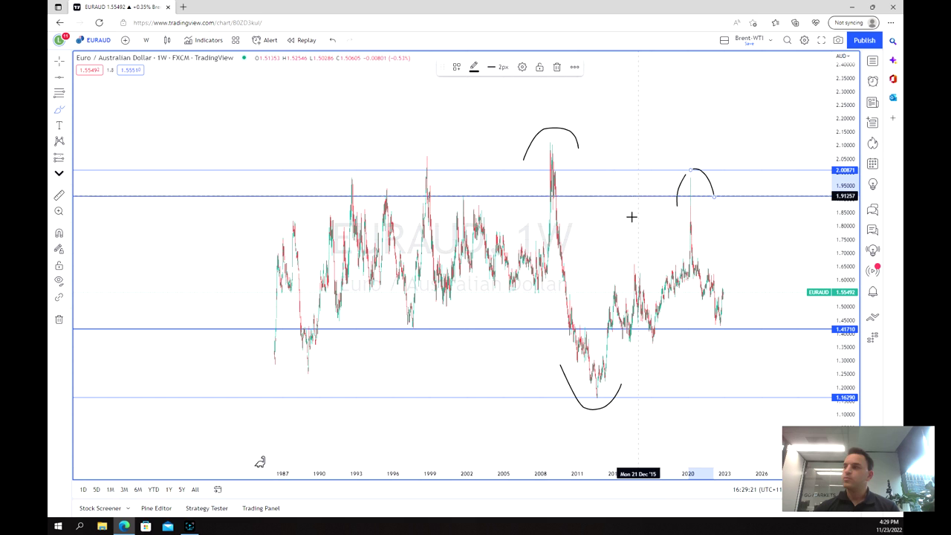
Step: Reset the weekly chart view and brush a wide arc beneath the 2022 lows
scroll(632, 217, "up", 5)
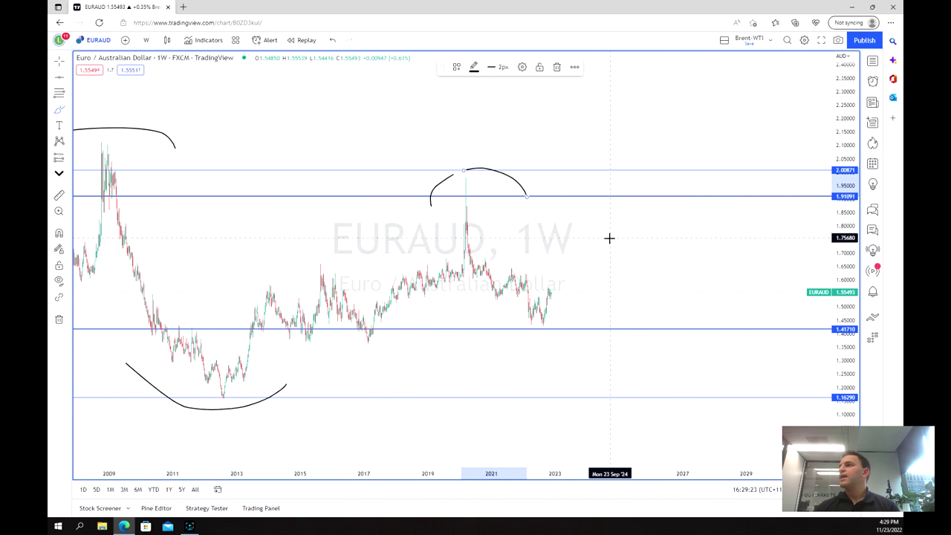
scroll(609, 238, "up", 2)
right_click(556, 240)
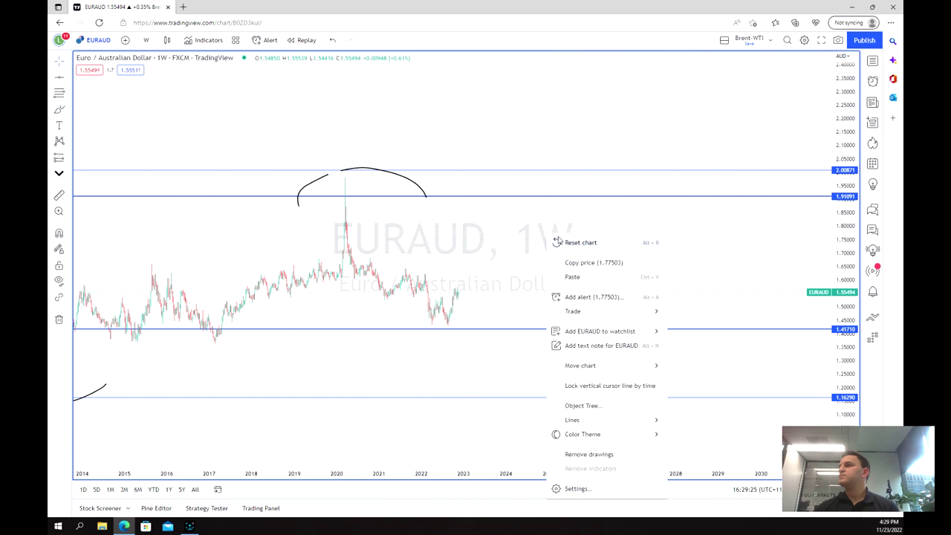
left_click(562, 241)
scroll(535, 227, "down", 1)
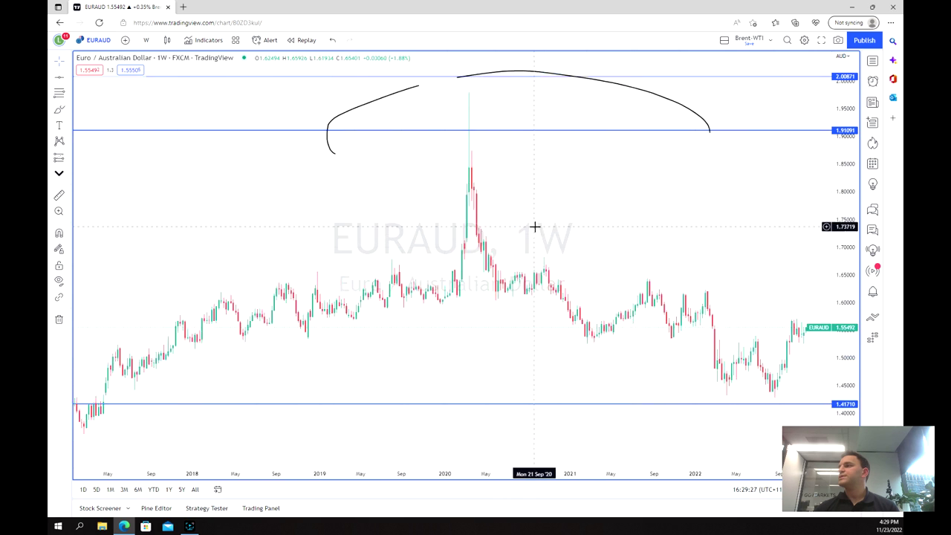
scroll(535, 227, "down", 2)
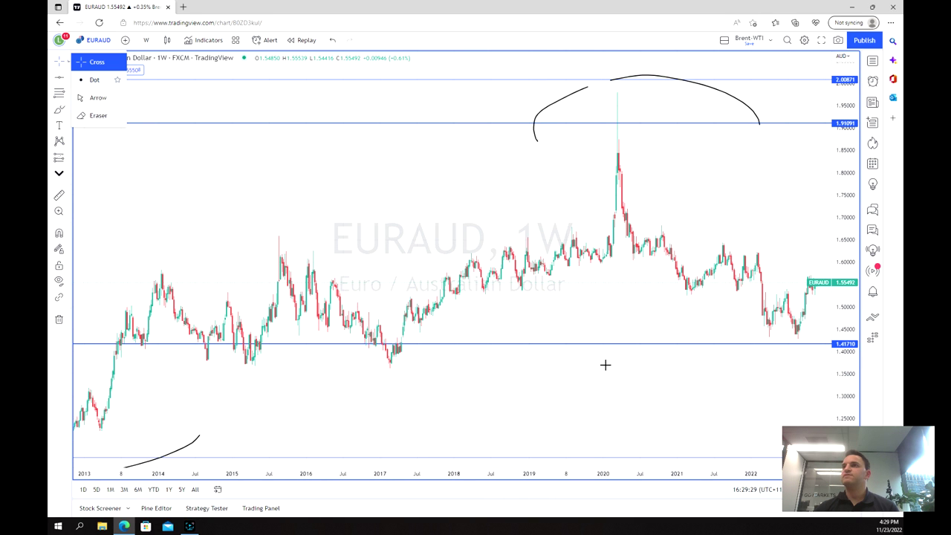
left_click_drag(593, 391, 452, 149)
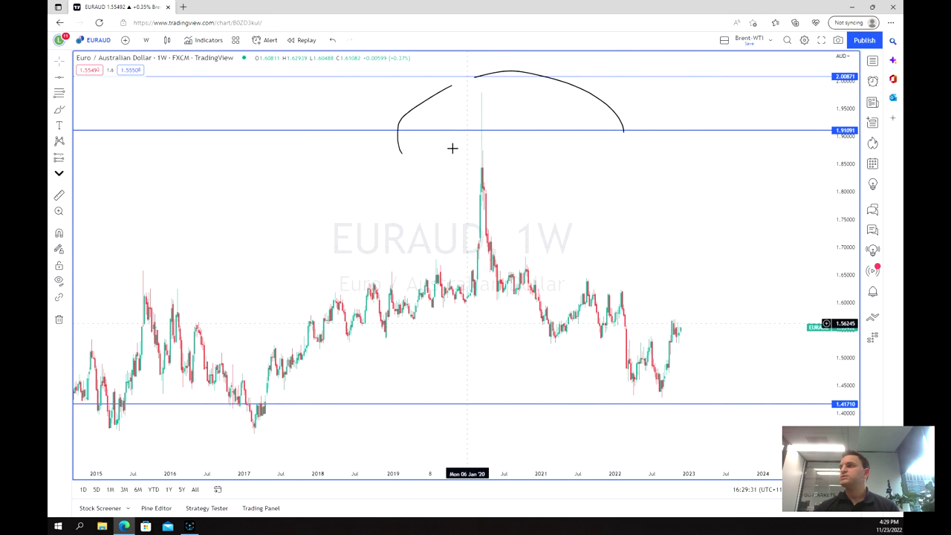
left_click(59, 110)
mouse_move(595, 370)
left_mouse_down()
mouse_move(675, 410)
mouse_move(693, 399)
left_mouse_up()
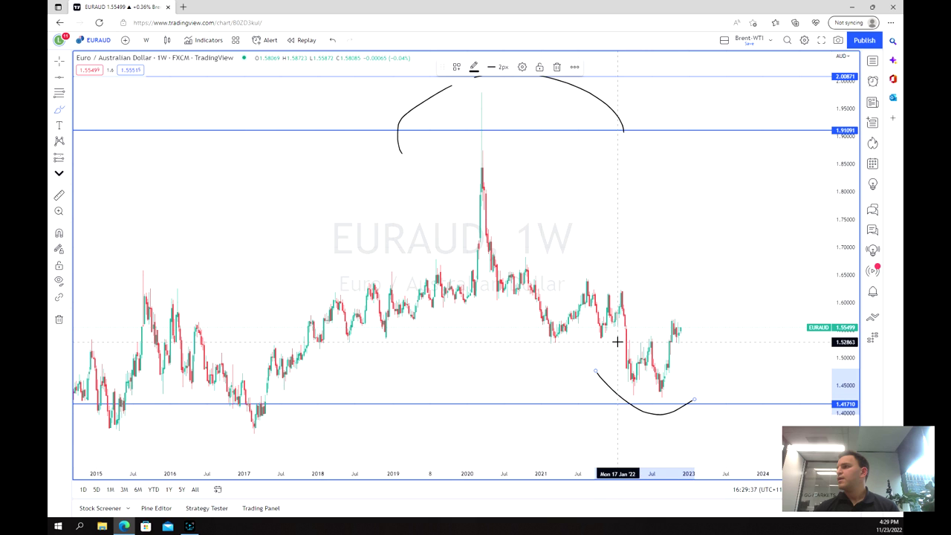
Step: Brush an arc over the 2022 double bottom and small arcs under its lows, and add a horizontal line at about 1.538
left_click_drag(619, 340, 675, 333)
left_click_drag(622, 382, 673, 390)
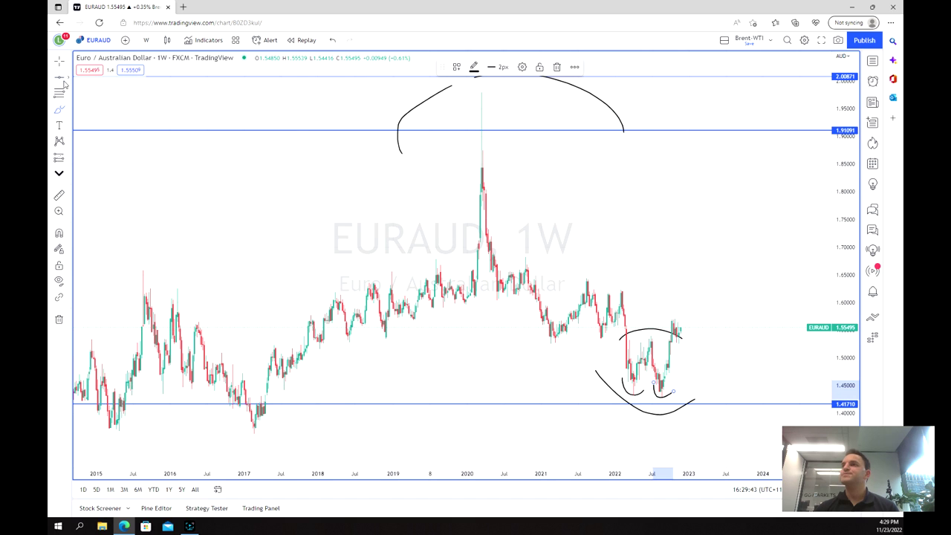
left_click(676, 334)
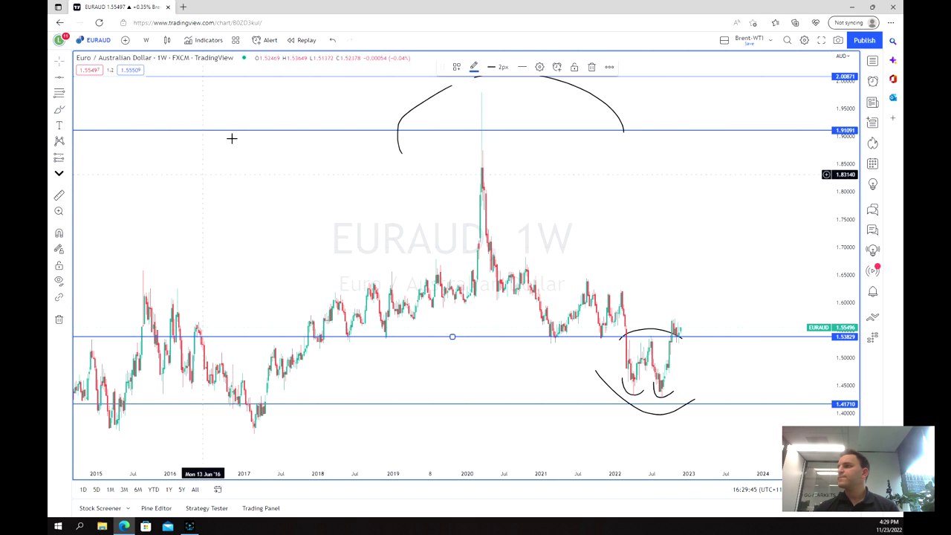
Step: Switch to the daily EURAUD chart, maximize it, and brush arcs under the April and August 2022 lows
key("alt+Return")
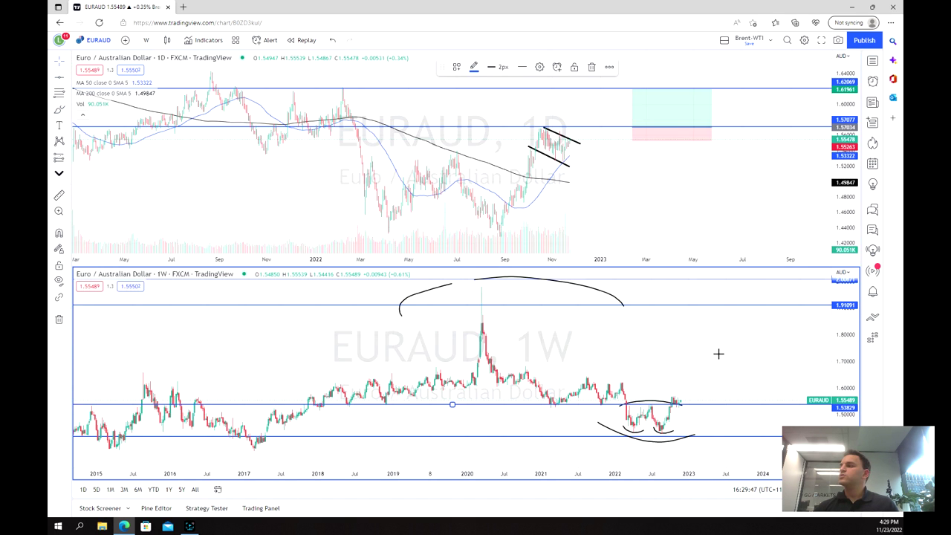
left_click(790, 236)
key("alt+Return")
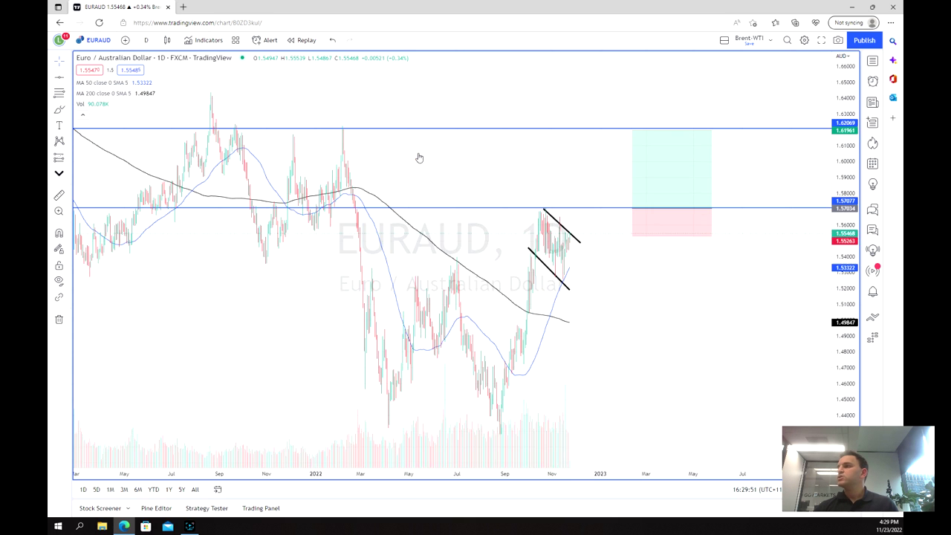
scroll(569, 234, "up", 3)
left_click_drag(848, 128, 815, 247)
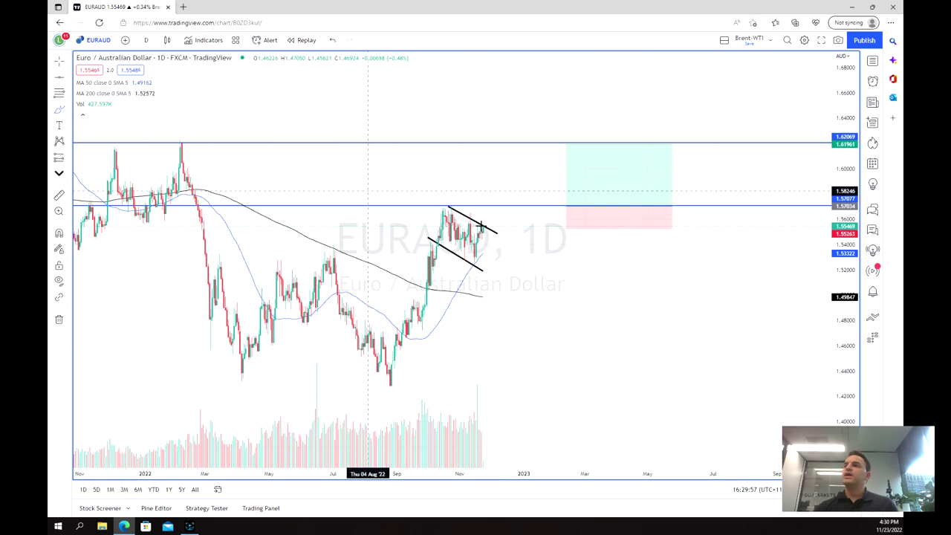
mouse_move(198, 331)
left_mouse_down()
mouse_move(215, 376)
mouse_move(283, 362)
left_mouse_up()
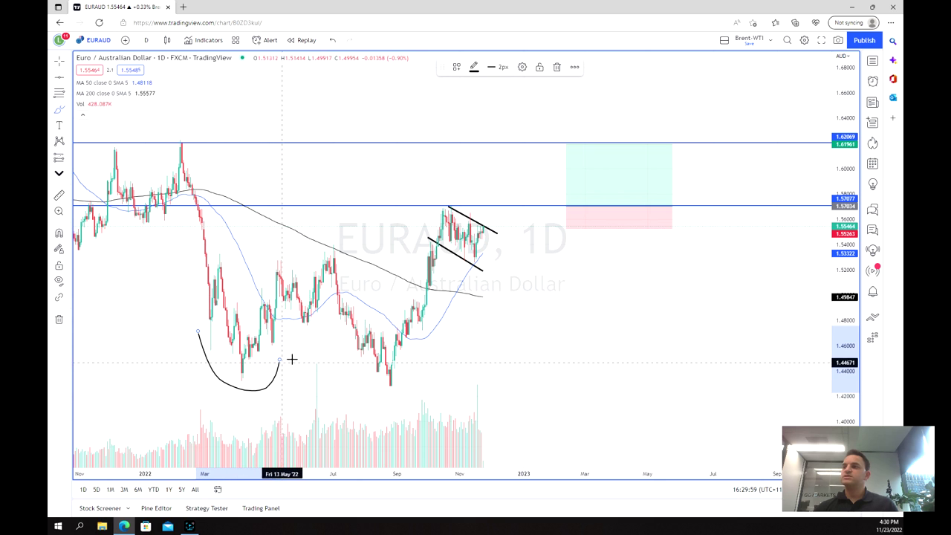
mouse_move(347, 355)
left_mouse_down()
mouse_move(375, 401)
mouse_move(425, 376)
left_mouse_up()
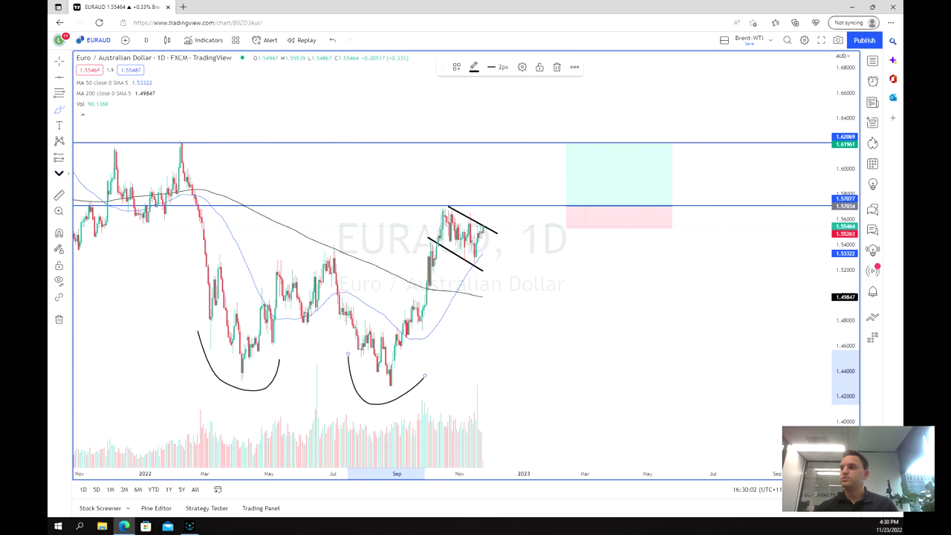
Step: Add a horizontal line to the daily chart and position it at about 1.527, along the highs between the two lows
left_click(61, 78)
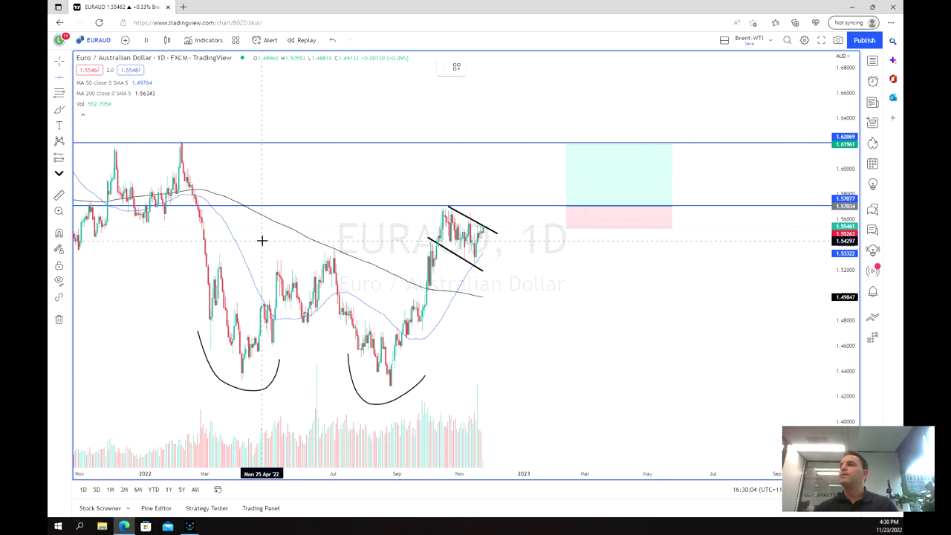
left_click(263, 244)
scroll(382, 223, "up", 4)
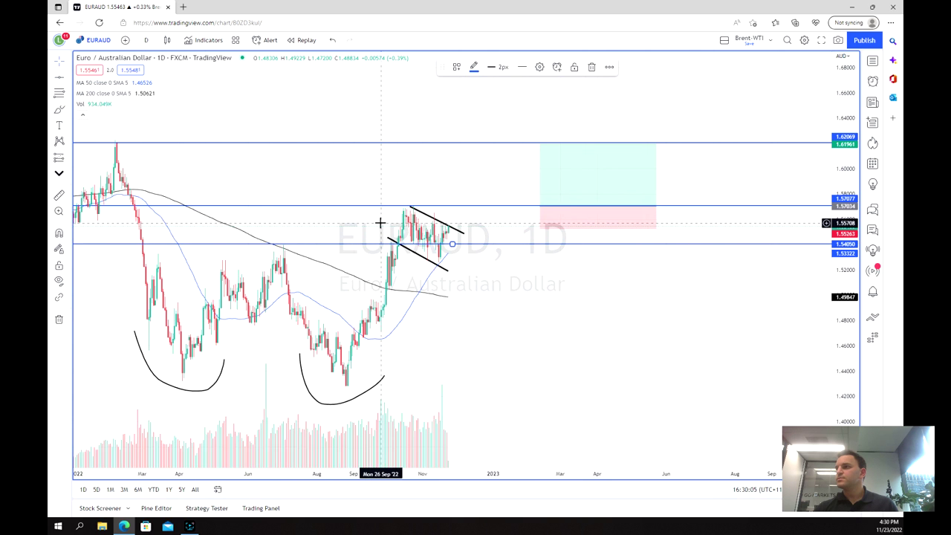
scroll(228, 253, "down", 4)
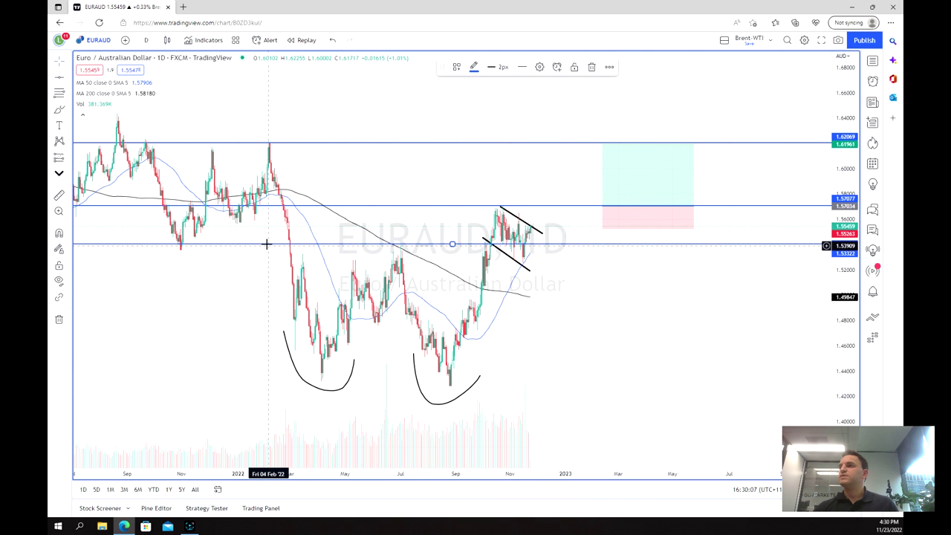
left_click_drag(268, 253, 270, 263)
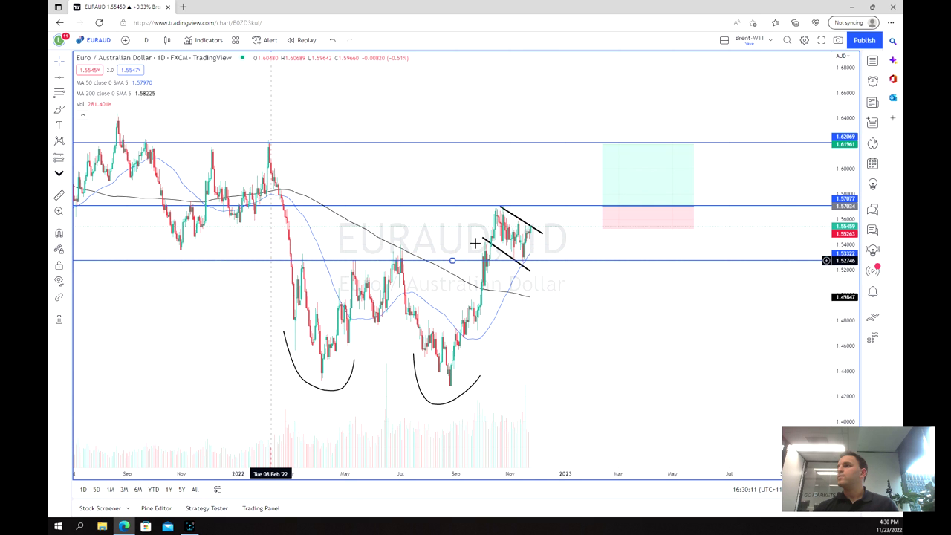
left_click(527, 216)
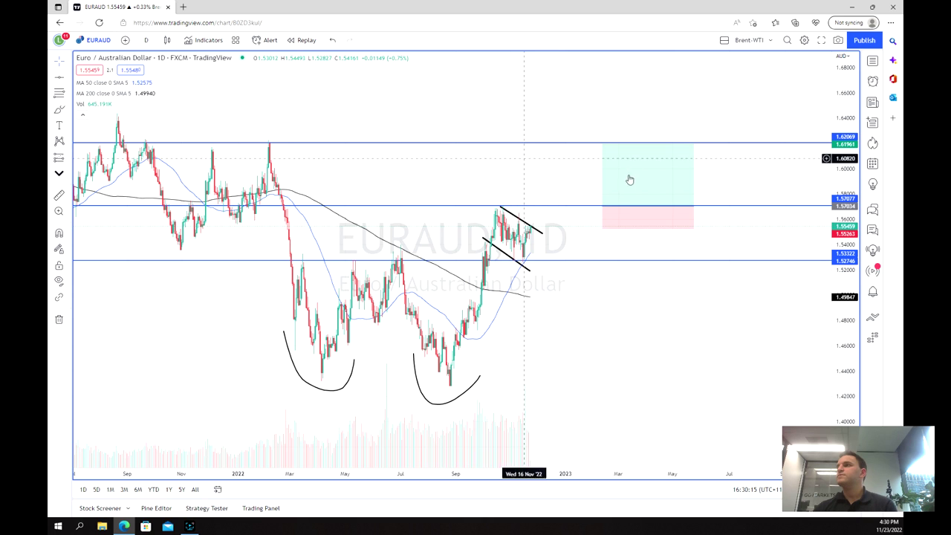
Step: Delete the long position box and both sloping channel lines from the daily chart
left_click(689, 180)
key("Delete")
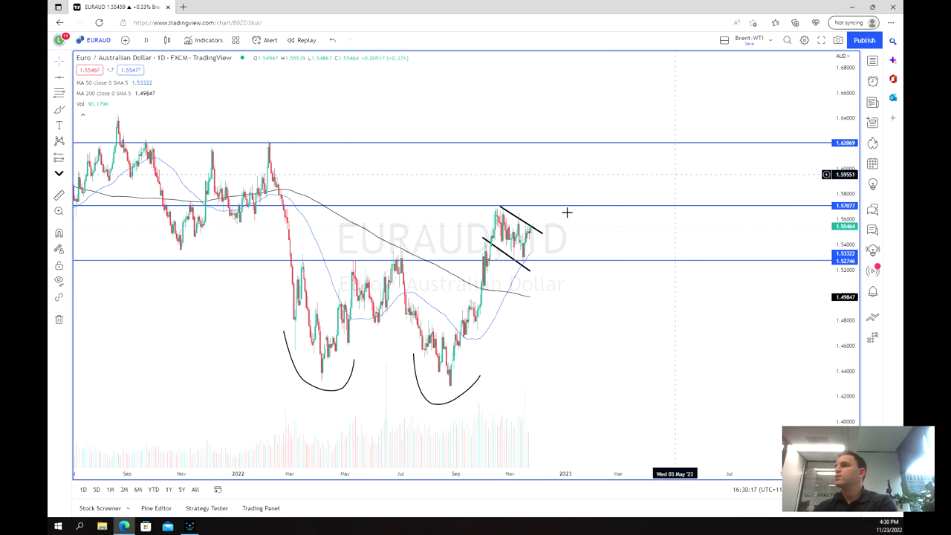
left_click(520, 221)
key("Delete")
left_click(505, 252)
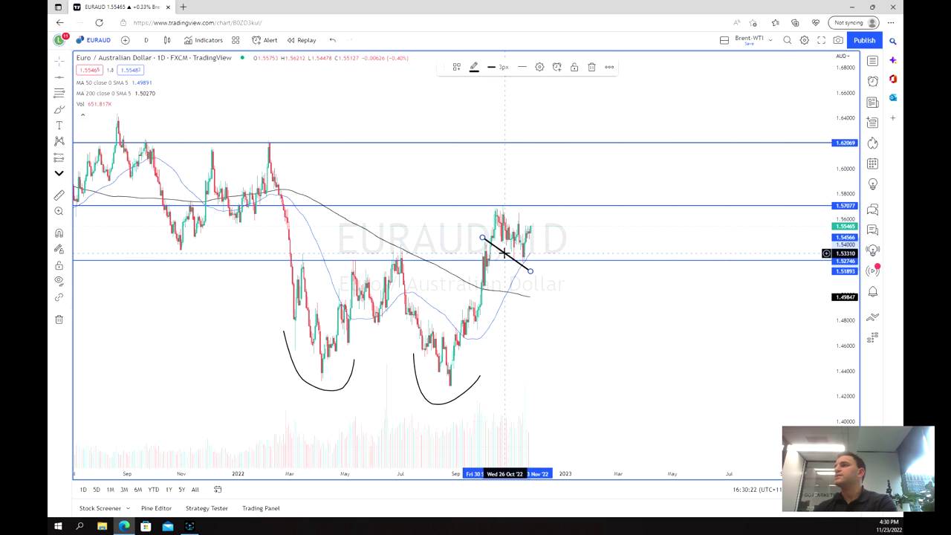
key("Delete")
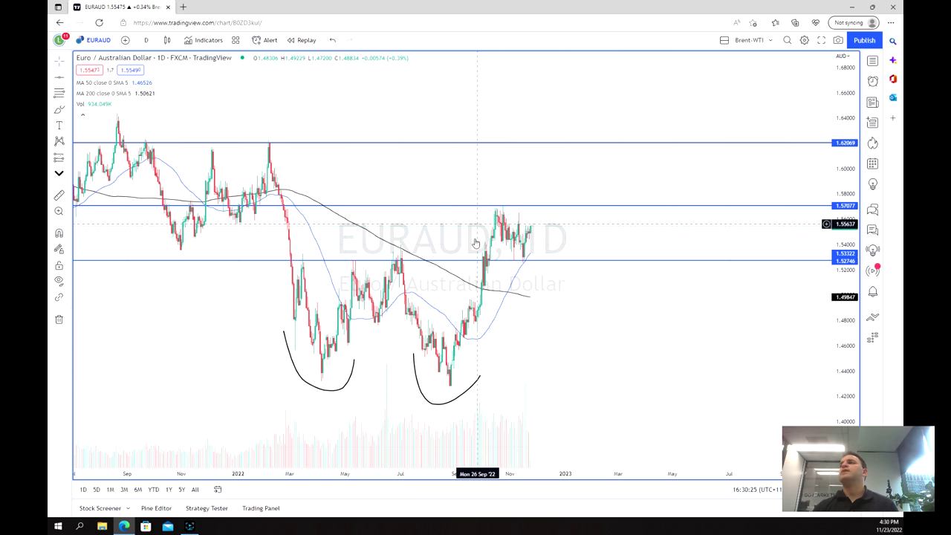
scroll(446, 245, "up", 2)
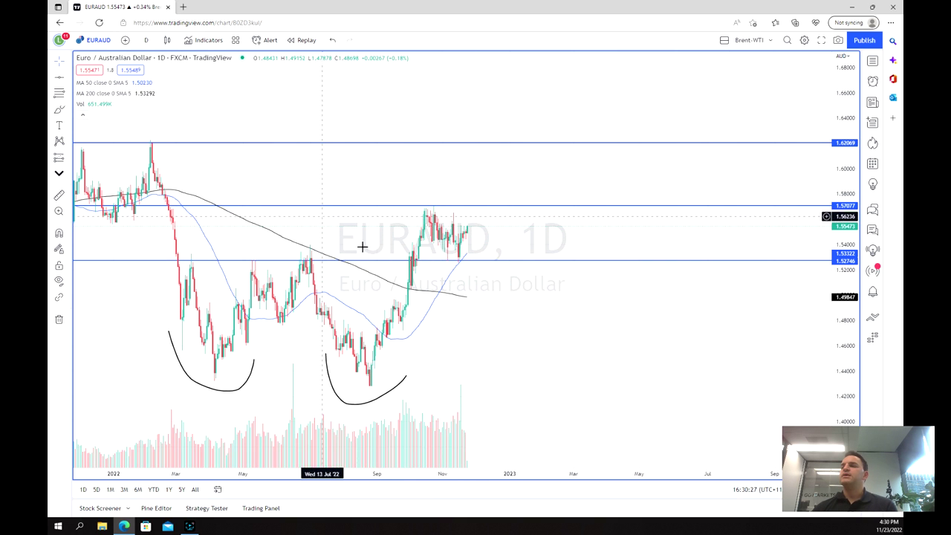
scroll(399, 255, "up", 2)
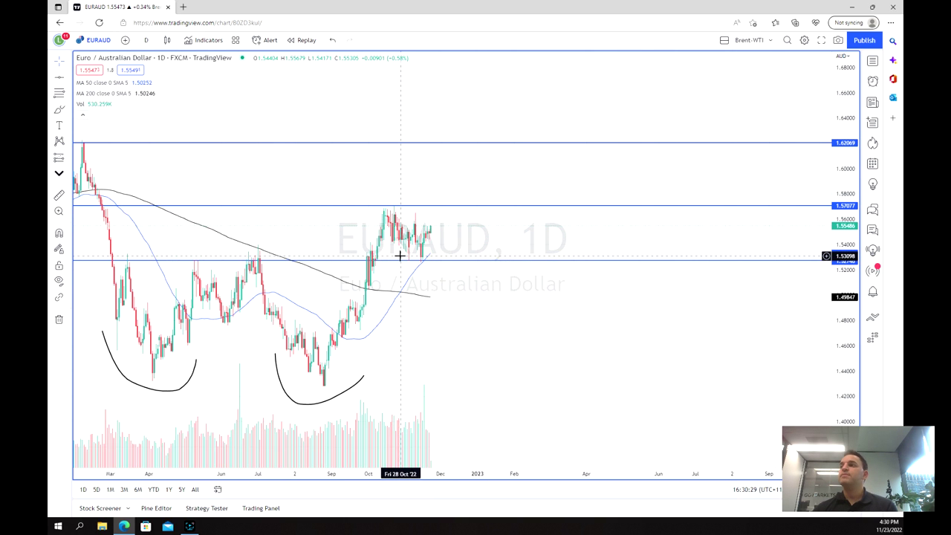
Step: Draw a falling trend line along the highs, from about 1.571 on 24 October to about 1.536 on 7 December 2022
left_click_drag(471, 305, 340, 295)
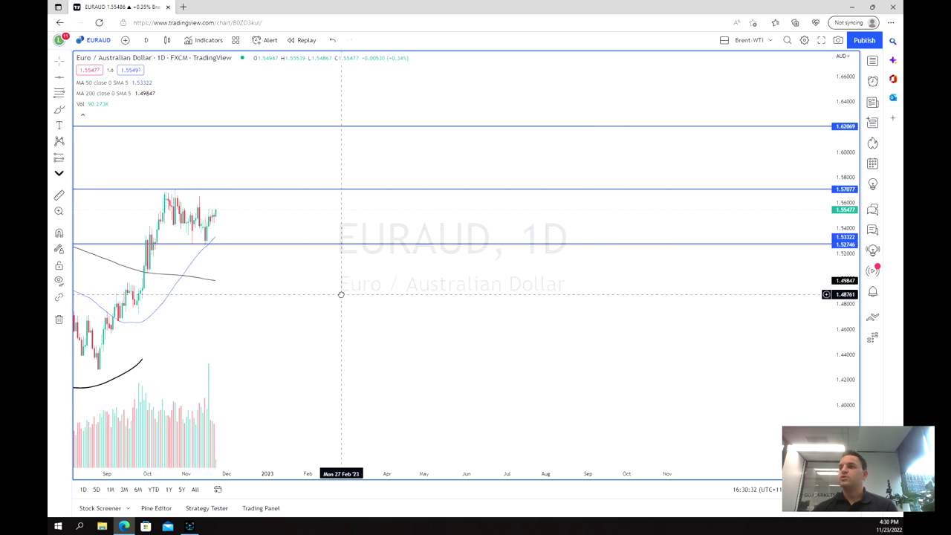
left_click(62, 82)
left_click(104, 78)
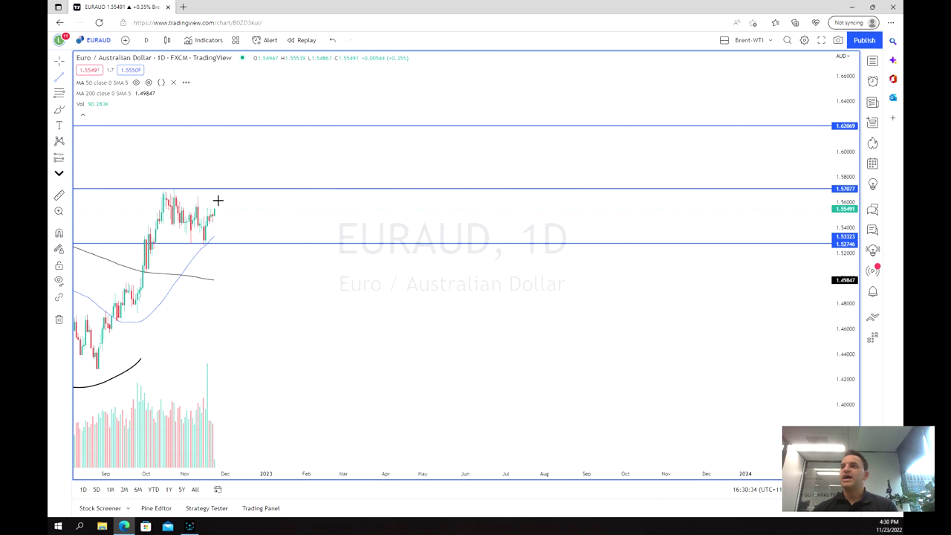
left_click(173, 189)
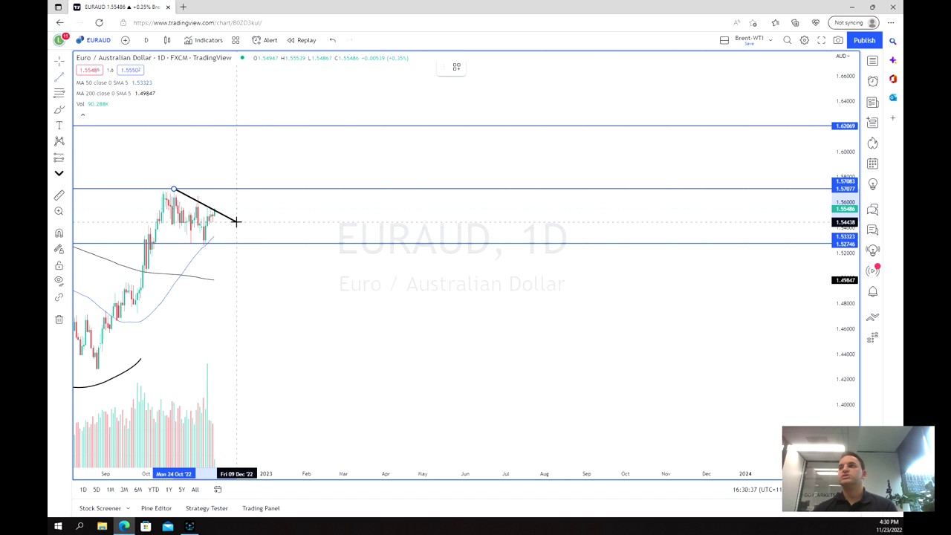
left_click(233, 232)
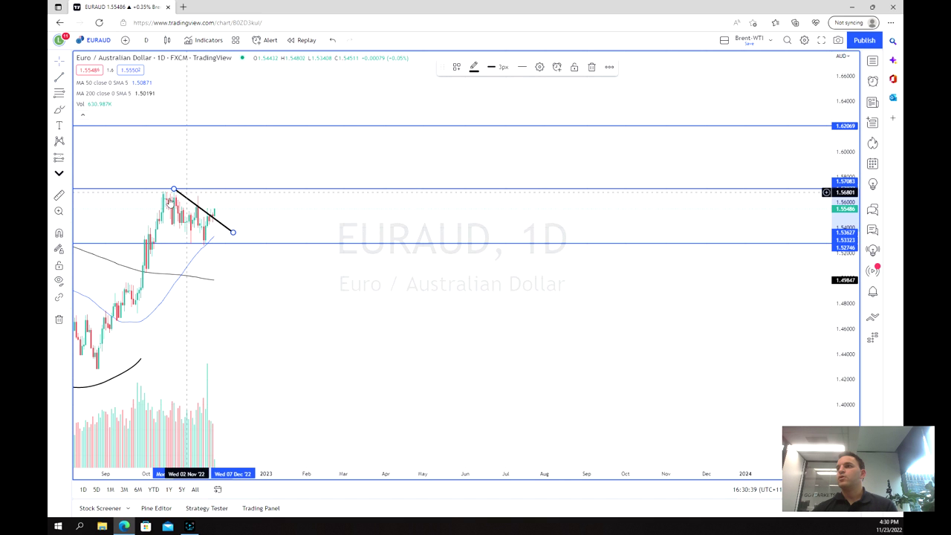
Step: Draw a second falling trend line beneath the candles, from about 1.560 on 26 September to about 1.519 on 17 November 2022
left_click(58, 78)
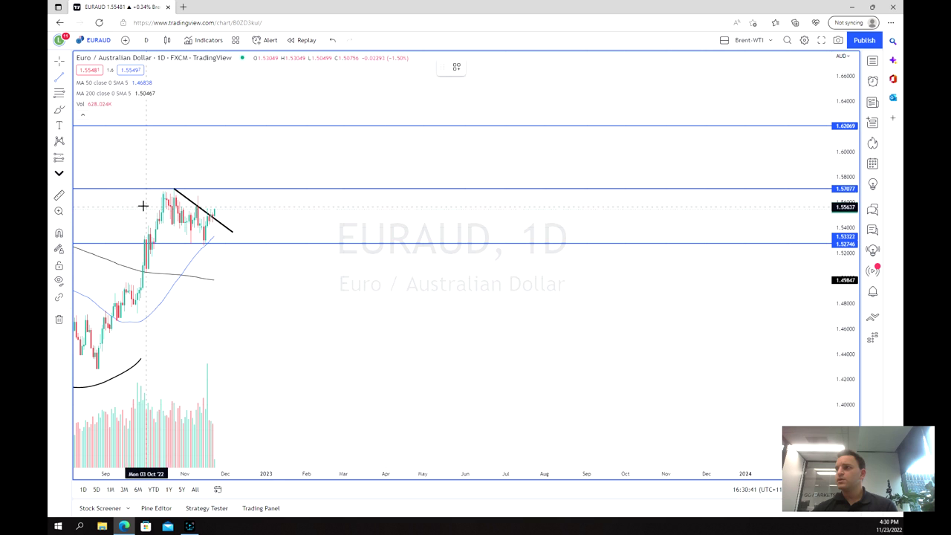
left_click(137, 202)
left_click(207, 255)
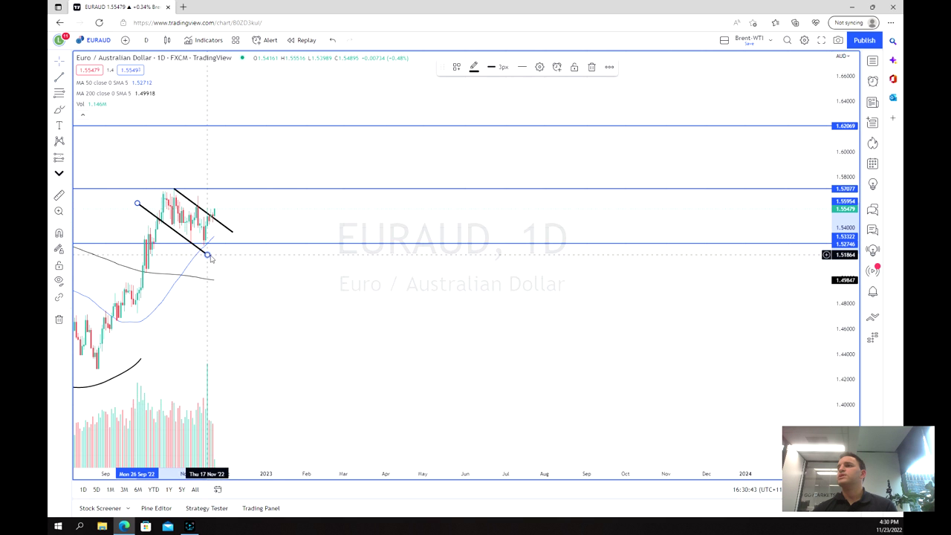
Step: Brush a shallow arc under the November 2022 lows, just below the 1.527 support line
scroll(324, 242, "down", 5)
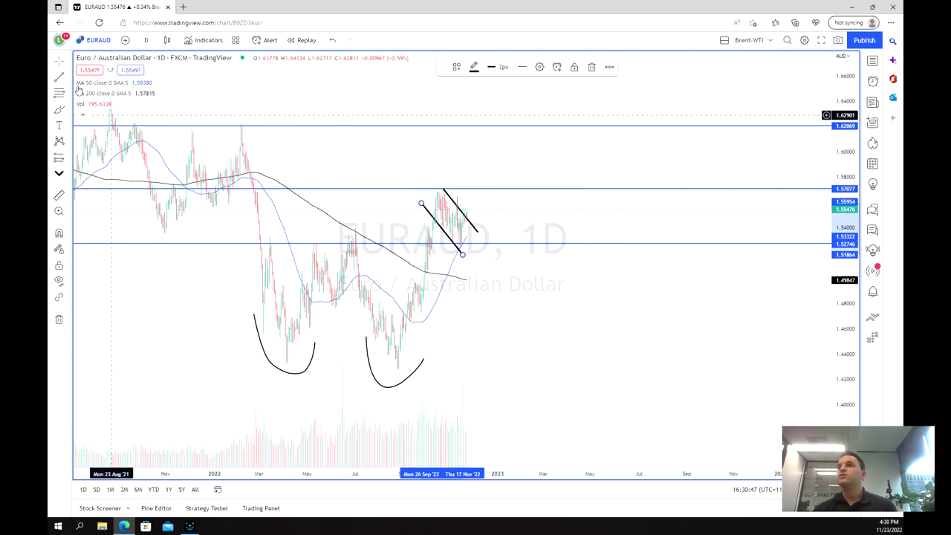
mouse_move(445, 240)
left_mouse_down()
mouse_move(448, 252)
mouse_move(480, 244)
left_mouse_up()
scroll(479, 248, "up", 5)
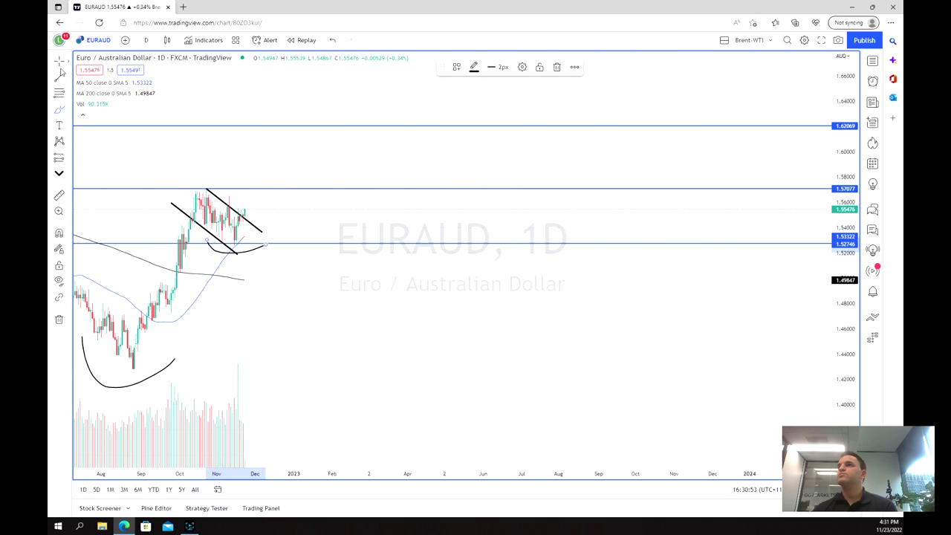
Step: Adjust the upper channel line to run from about 1.578 on 14 October to about 1.539 on 7 December 2022
left_click_drag(206, 190, 263, 228)
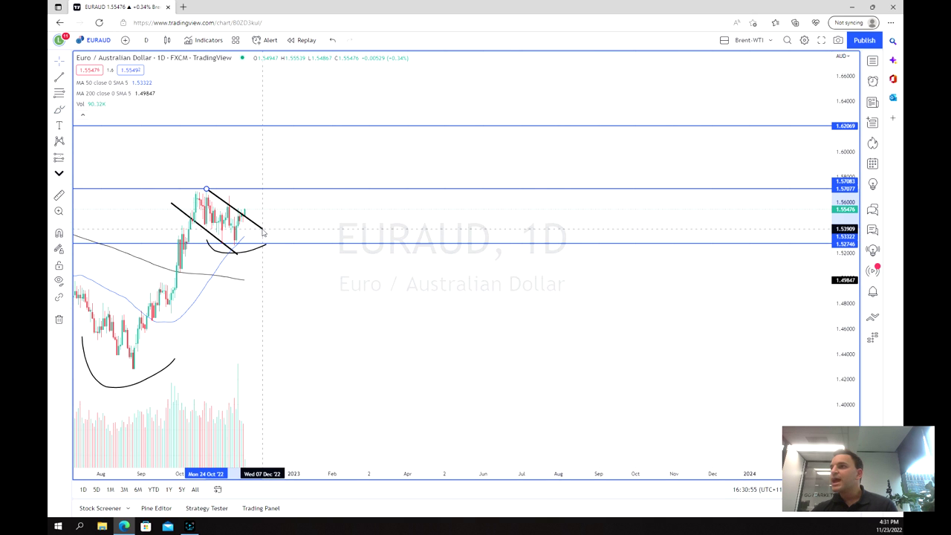
left_click_drag(206, 190, 196, 181)
Step: Brush a circle around the latest candles breaking above the upper channel line
scroll(289, 214, "up", 2)
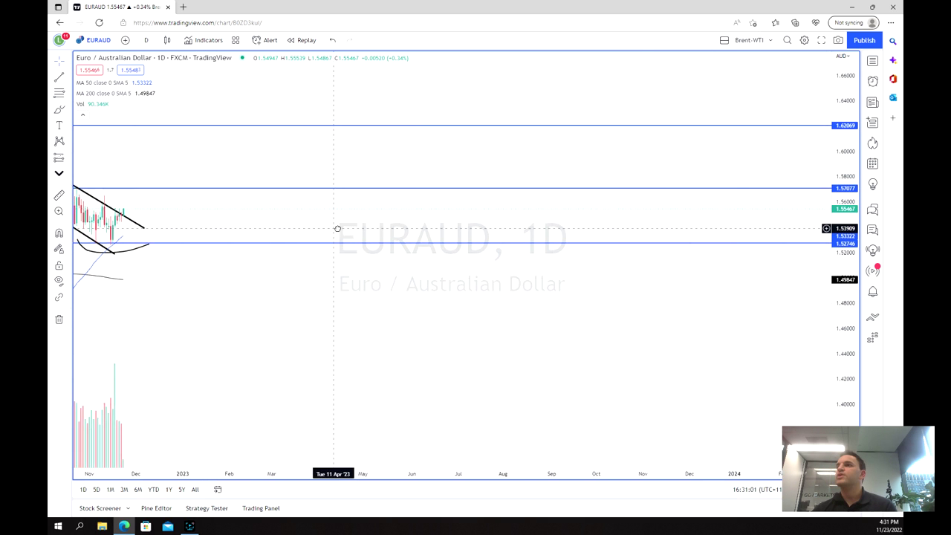
left_click_drag(337, 228, 486, 221)
mouse_move(301, 257)
left_mouse_down()
mouse_move(289, 246)
mouse_move(153, 274)
left_mouse_up()
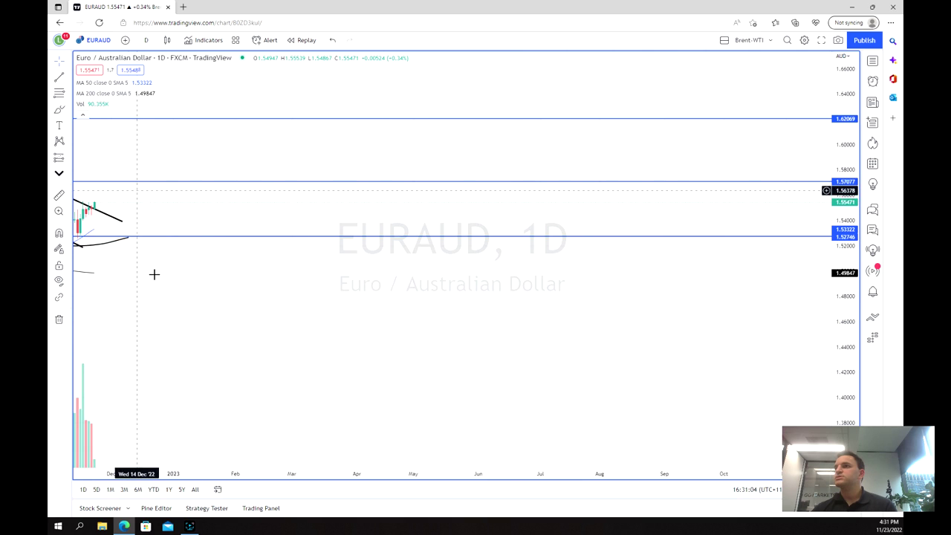
left_click_drag(371, 276, 502, 259)
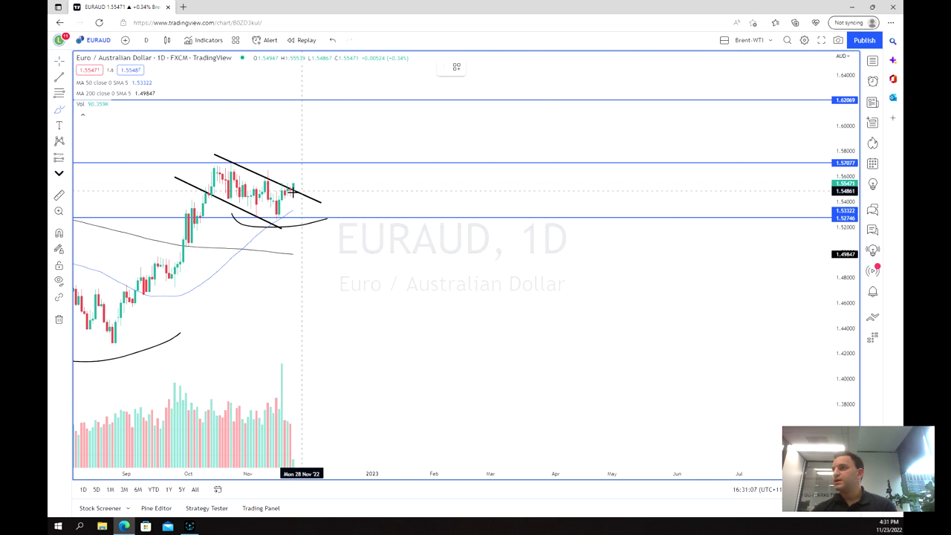
mouse_move(296, 196)
left_mouse_down()
mouse_move(300, 178)
mouse_move(269, 185)
mouse_move(288, 197)
left_mouse_up()
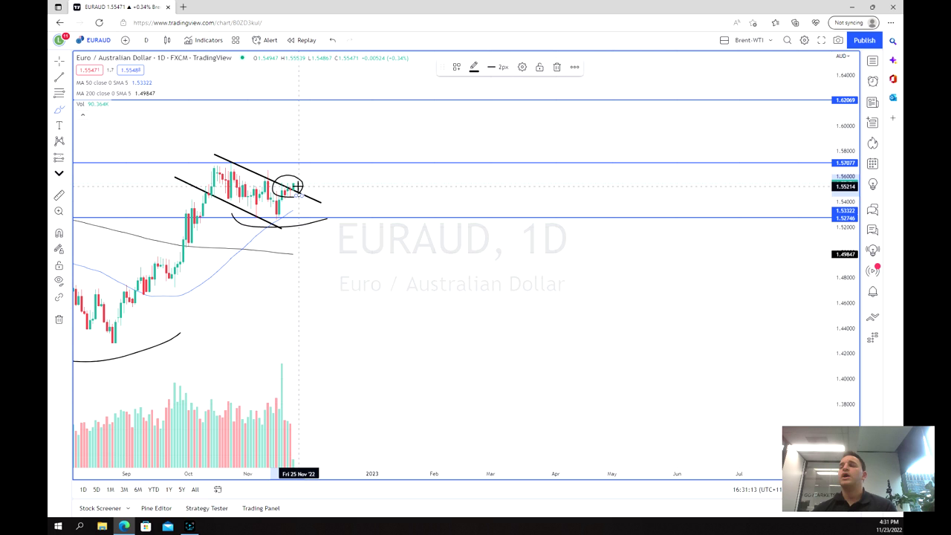
Step: Place a long position after the latest candle with entry at about 1.529, and extend the upper channel line to about 1.534 on 8 December
scroll(293, 251, "down", 1)
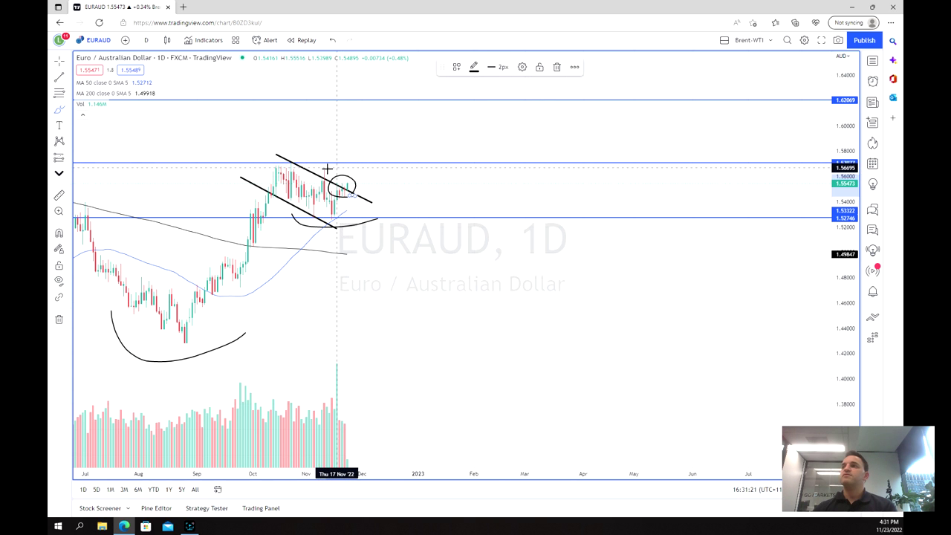
scroll(328, 170, "down", 5)
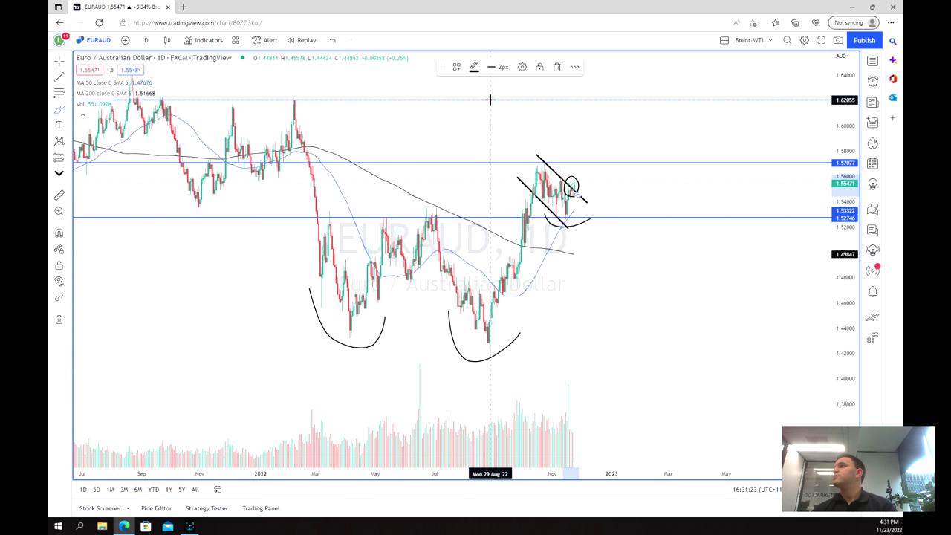
scroll(483, 171, "up", 5)
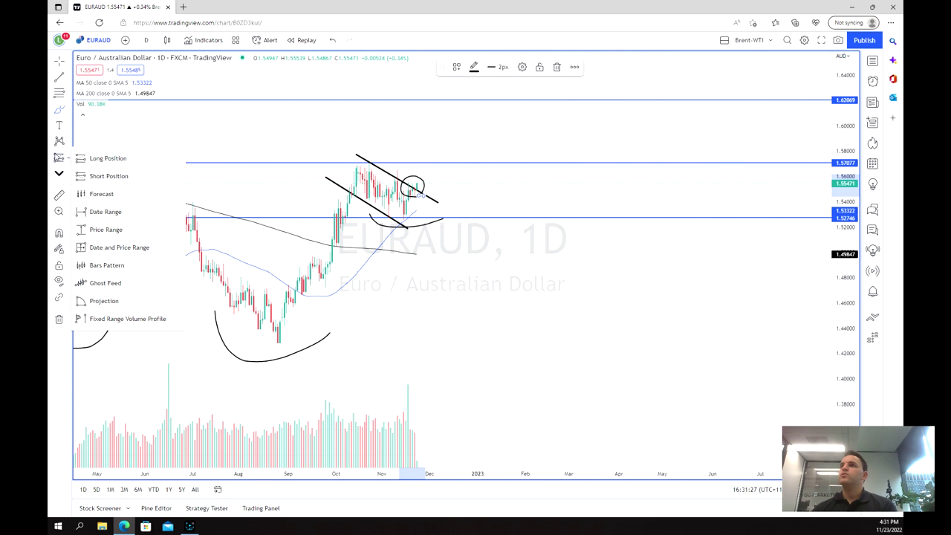
left_click(58, 94)
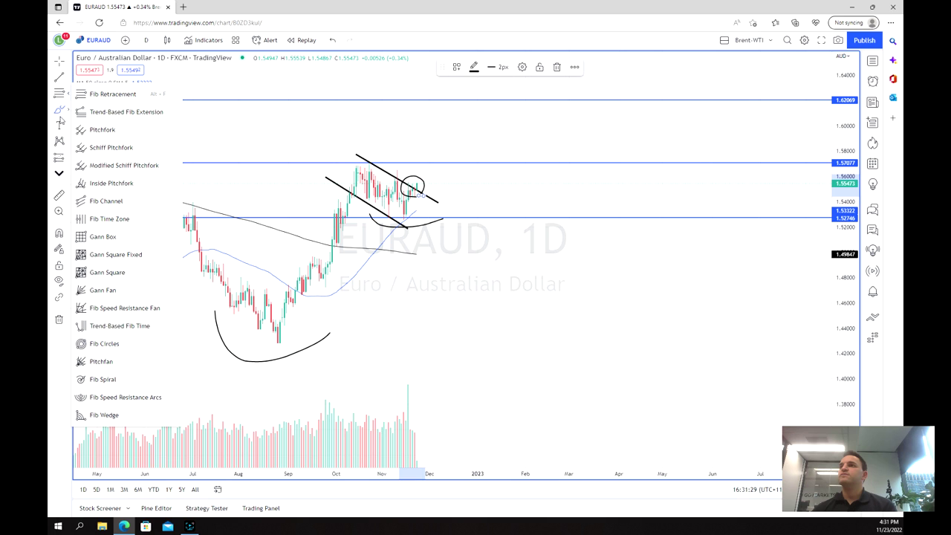
left_click(59, 156)
left_click(59, 156)
left_click(111, 159)
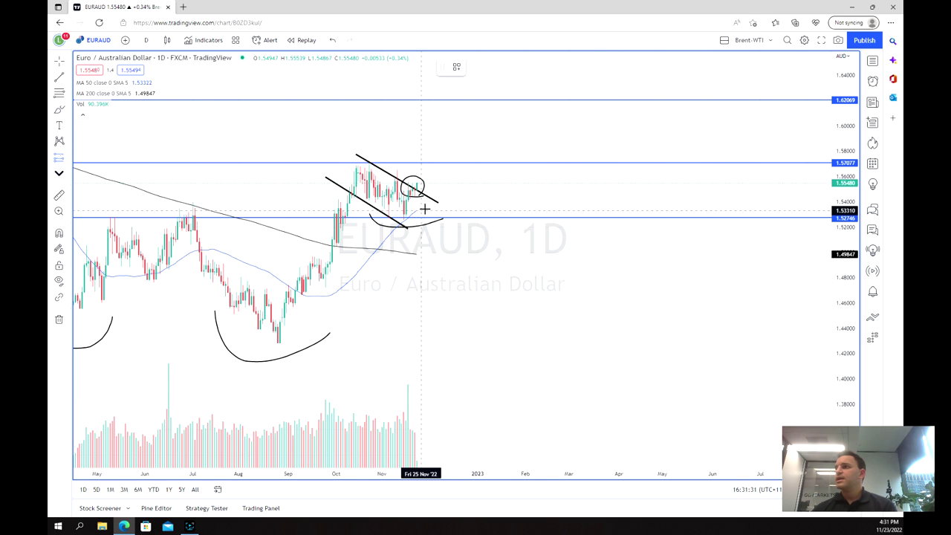
left_click(434, 208)
left_click_drag(453, 207, 440, 210)
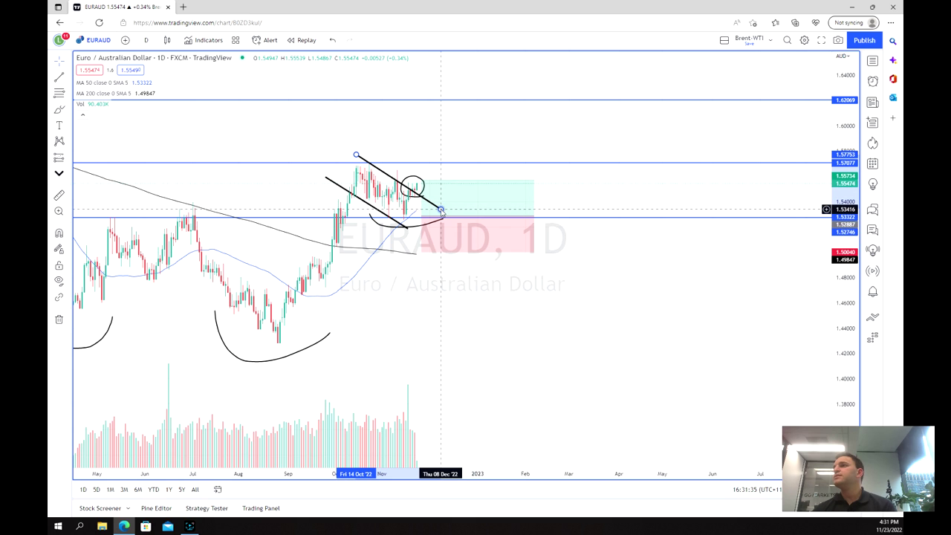
Step: Set the long position's stop to about 1.517 and its target to about 1.620, near the upper resistance line
left_click(437, 222)
left_click_drag(421, 250, 414, 231)
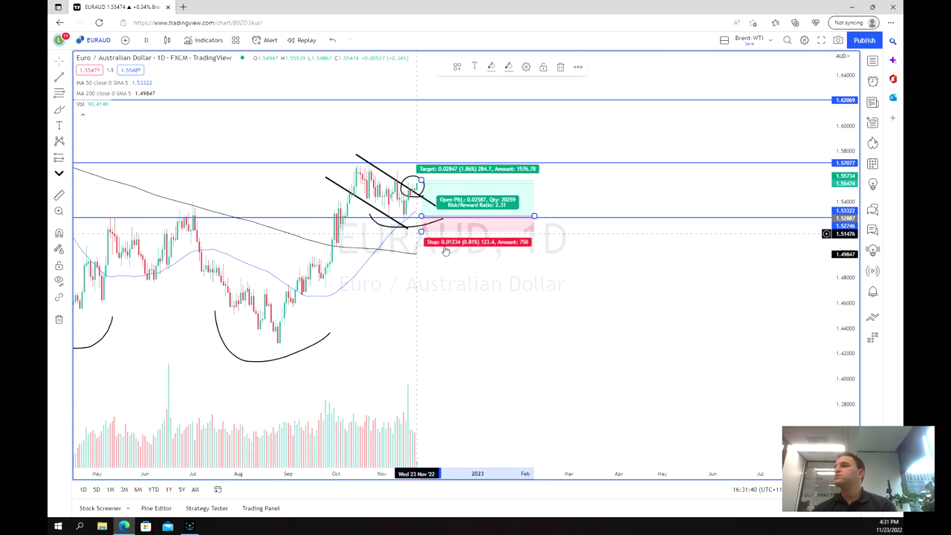
scroll(449, 220, "up", 2)
left_click_drag(335, 178, 345, 102)
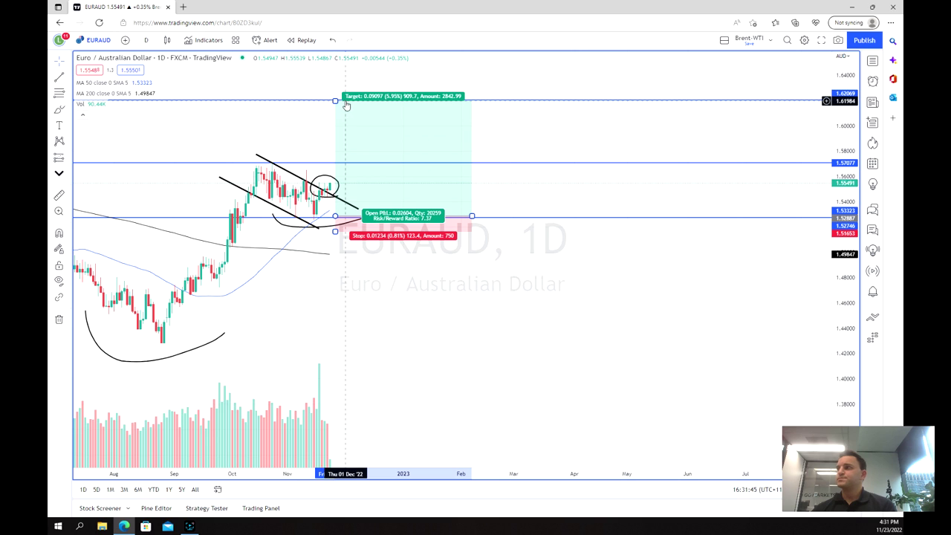
Step: Move the long position's entry to about 1.545, with the target at about 1.621 and the stop at about 1.520
scroll(406, 158, "down", 3)
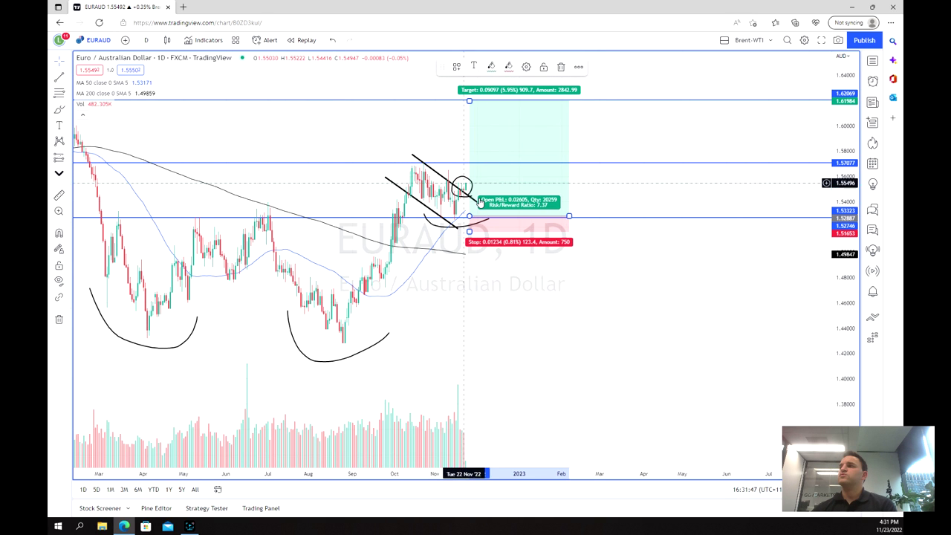
left_click_drag(470, 231, 468, 237)
left_click_drag(488, 187, 484, 167)
left_click_drag(465, 80, 465, 100)
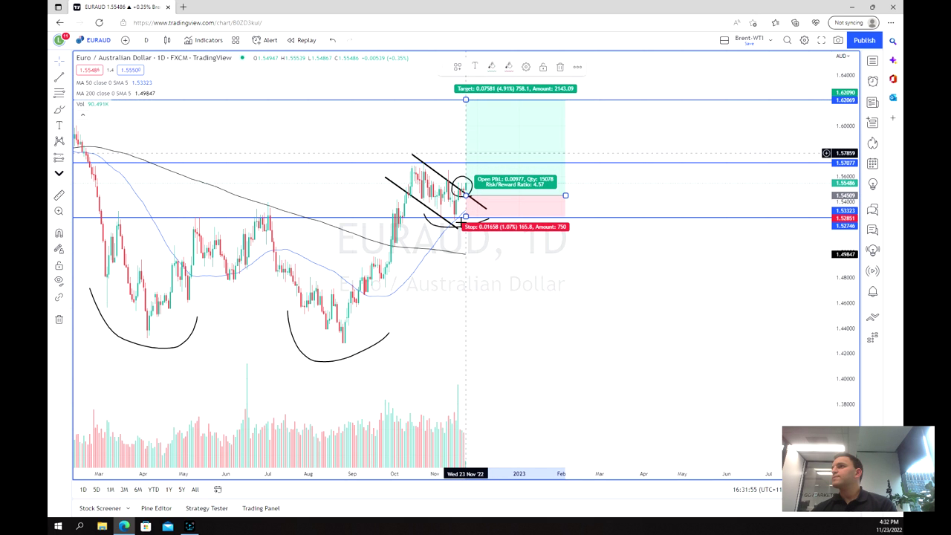
left_click_drag(465, 217, 466, 227)
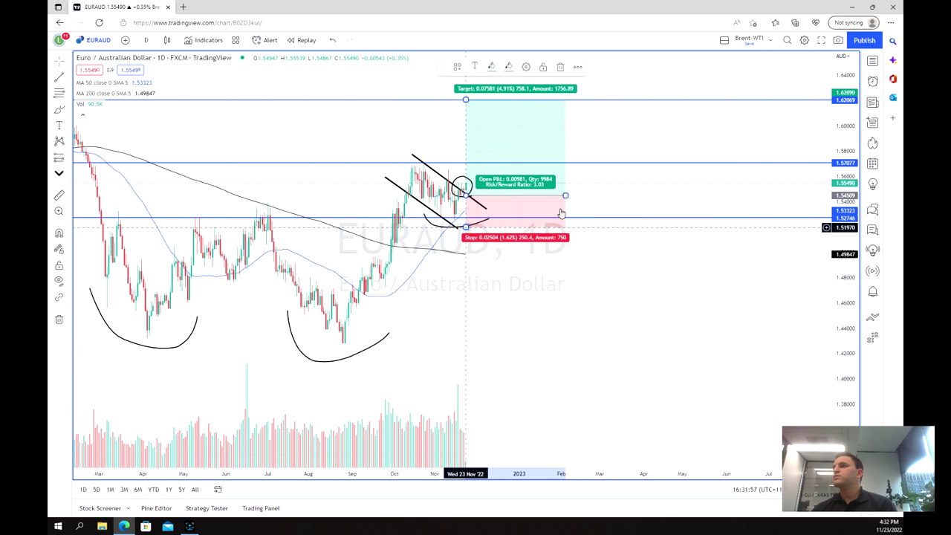
Step: Brush a loop around the 10 November high that pokes above the upper channel line
scroll(561, 214, "up", 2)
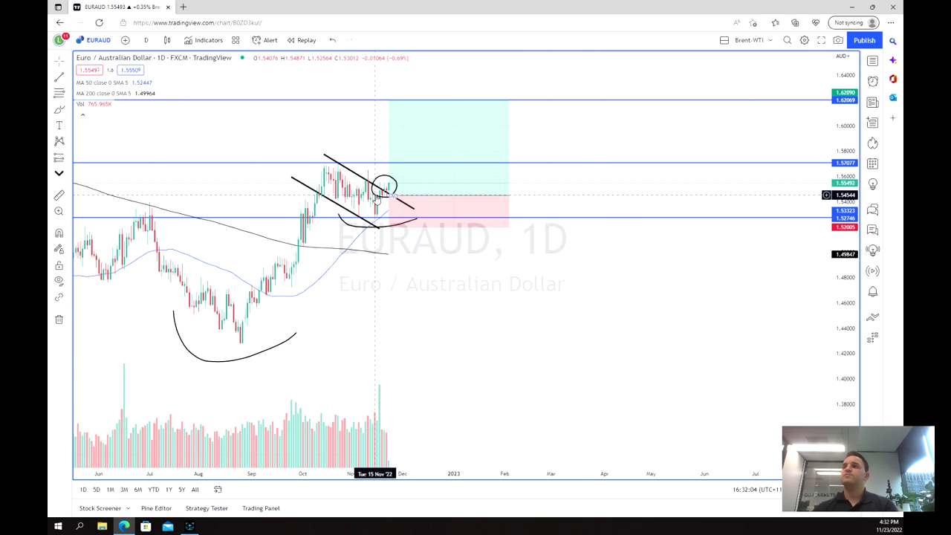
scroll(320, 173, "up", 1)
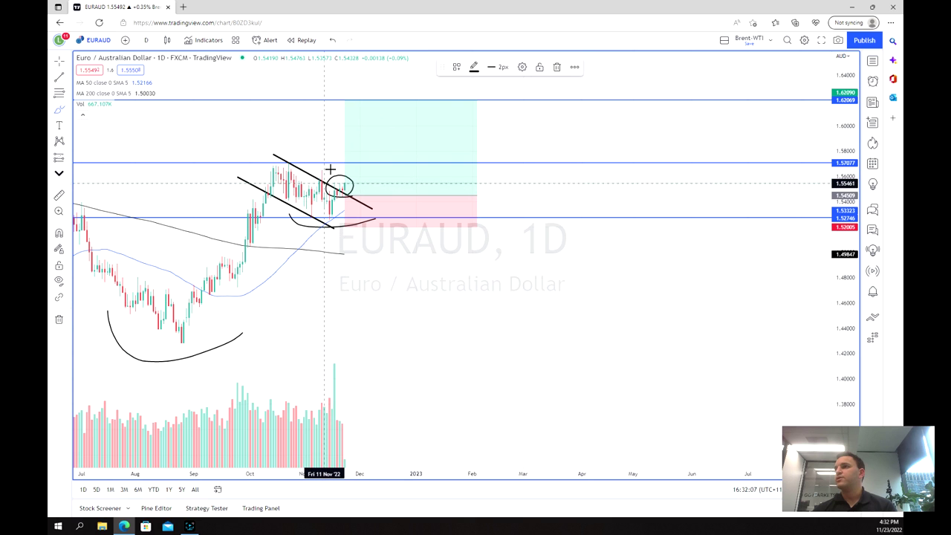
mouse_move(319, 163)
left_mouse_down()
mouse_move(304, 183)
mouse_move(328, 193)
mouse_move(320, 171)
left_mouse_up()
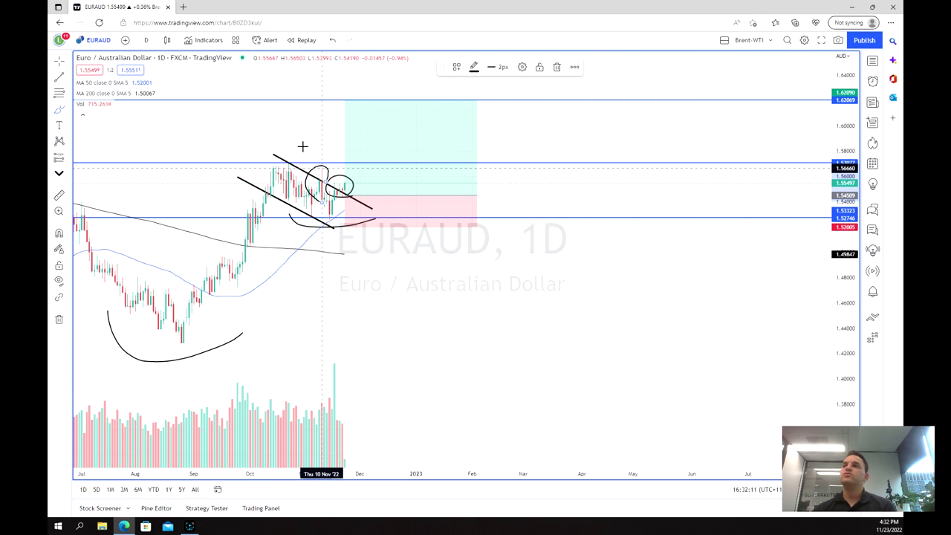
Step: Switch the EURAUD chart to the 1-hour interval and reset the chart to show the November price action
scroll(350, 195, "up", 2)
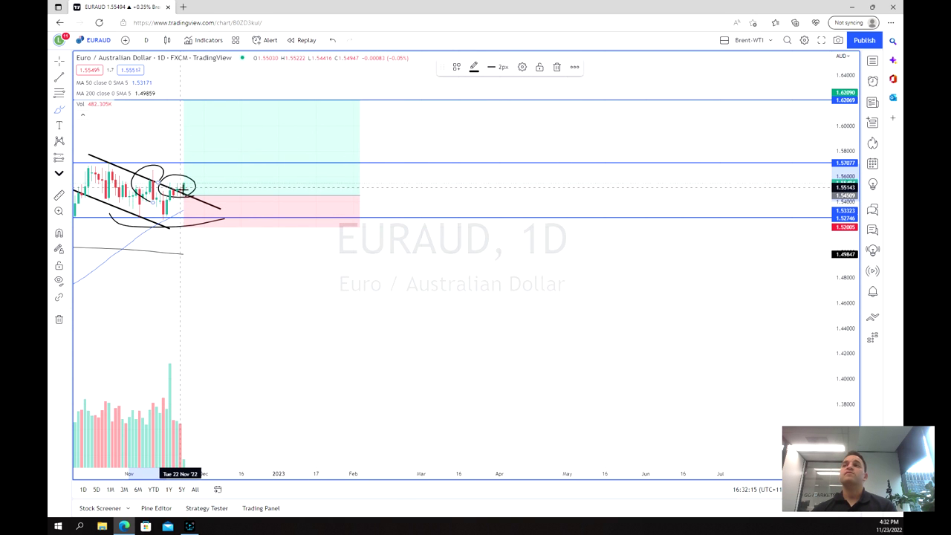
scroll(227, 240, "down", 5)
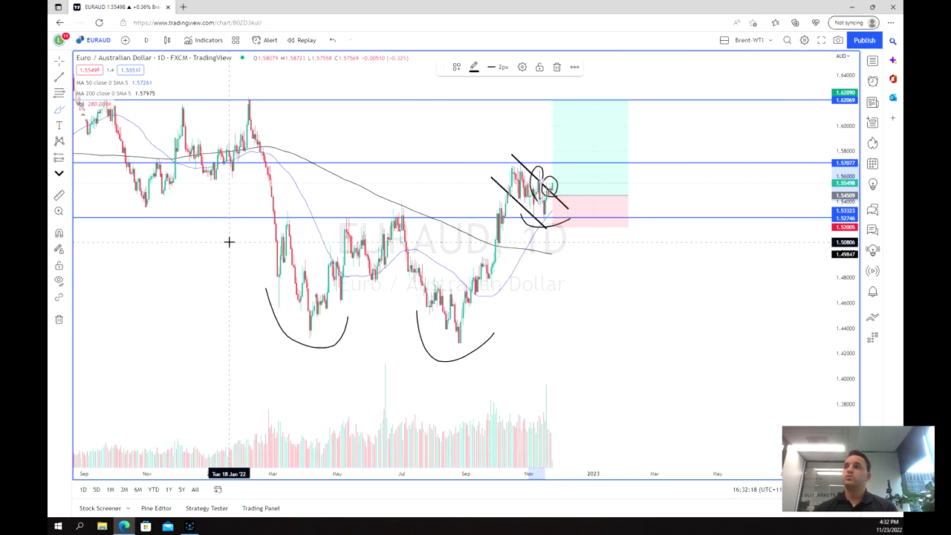
left_click_drag(853, 119, 853, 179)
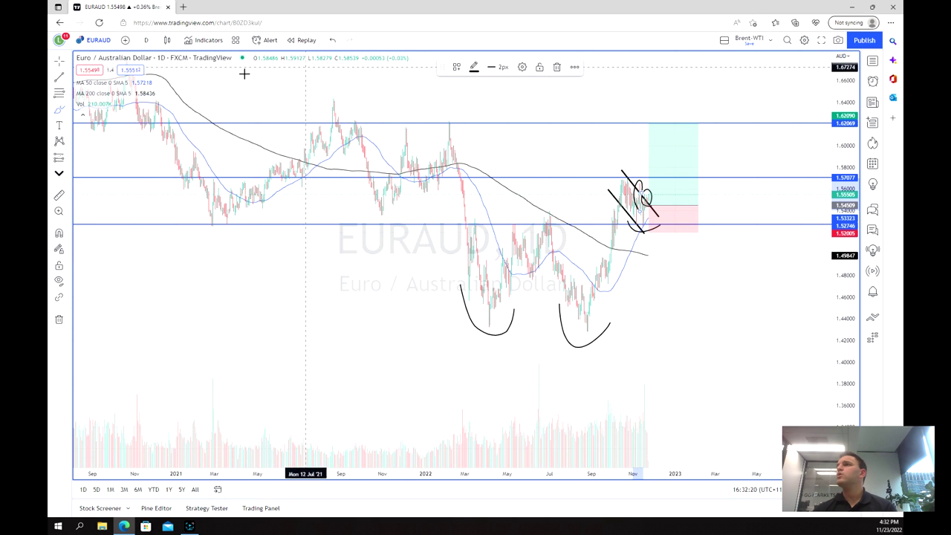
left_click(147, 40)
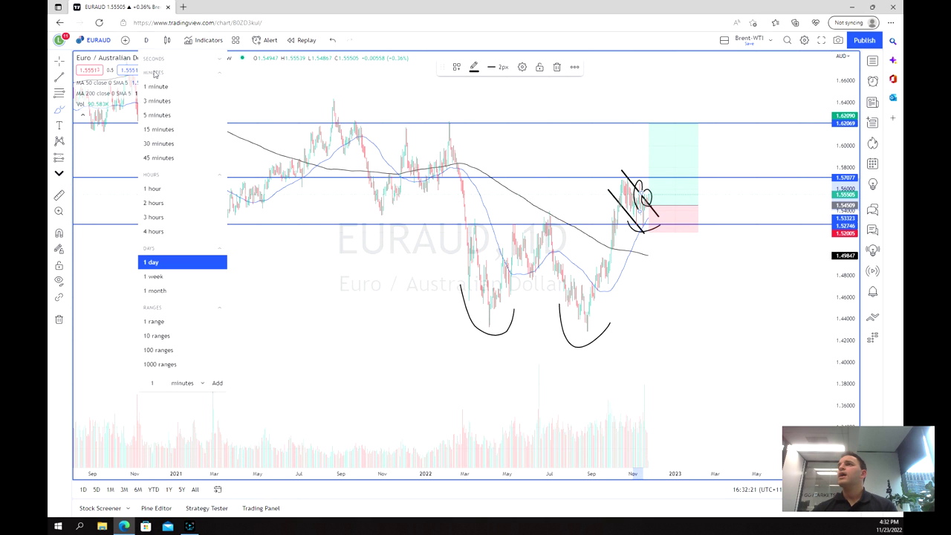
left_click(173, 189)
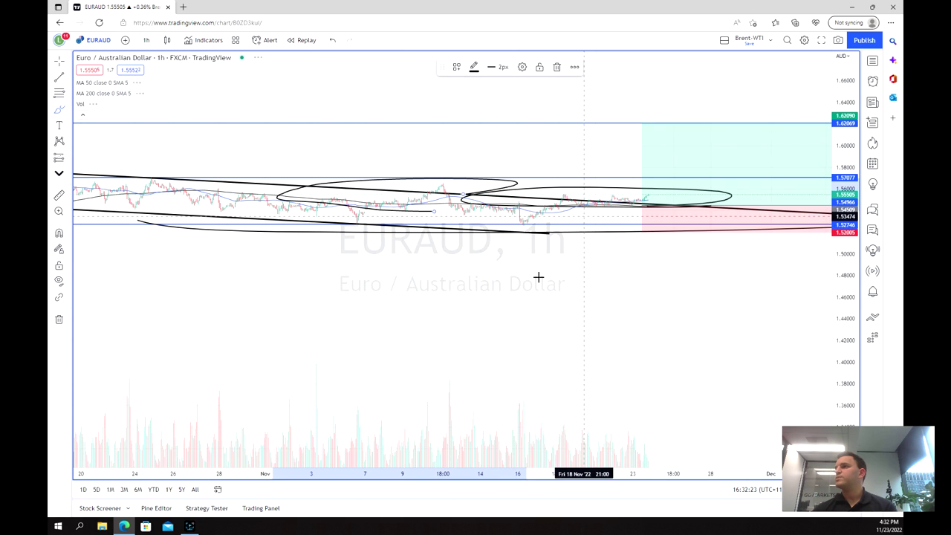
right_click(582, 277)
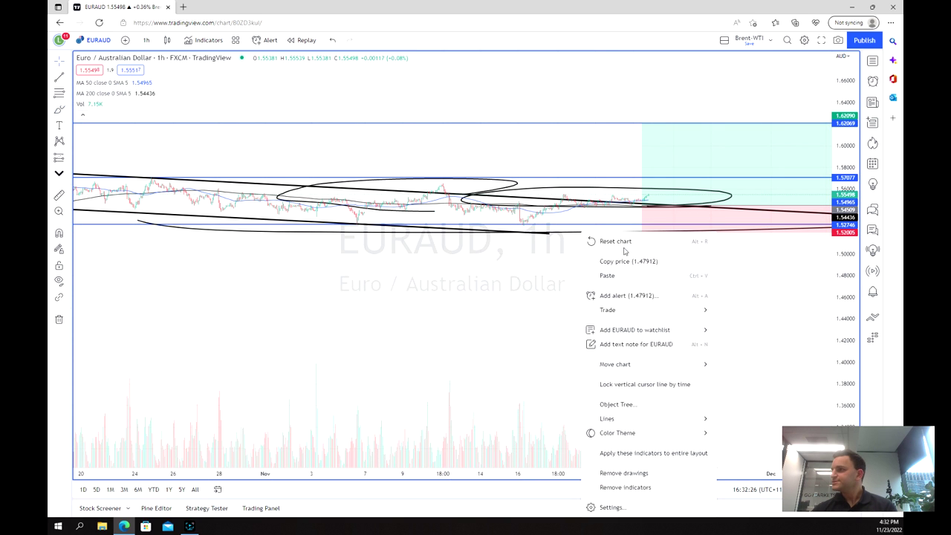
left_click(623, 245)
scroll(552, 153, "up", 5)
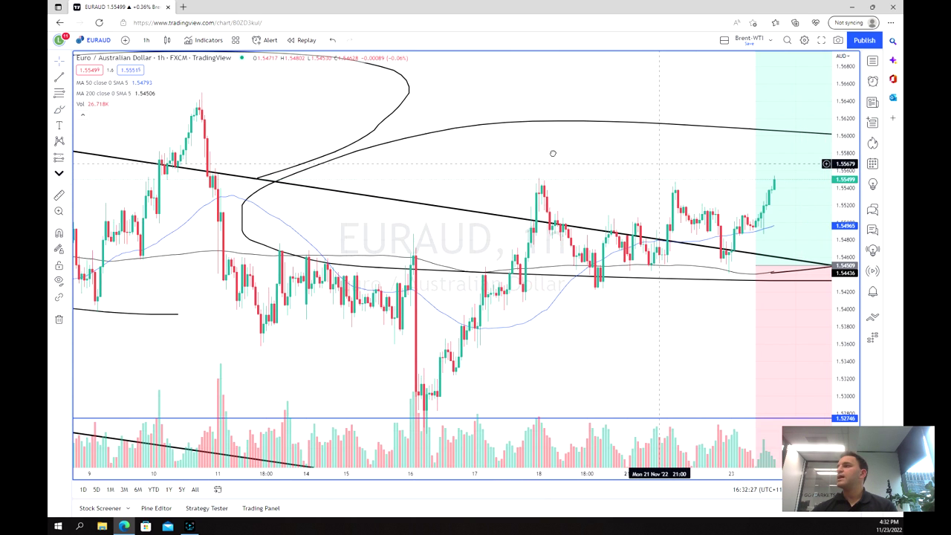
scroll(427, 205, "down", 6)
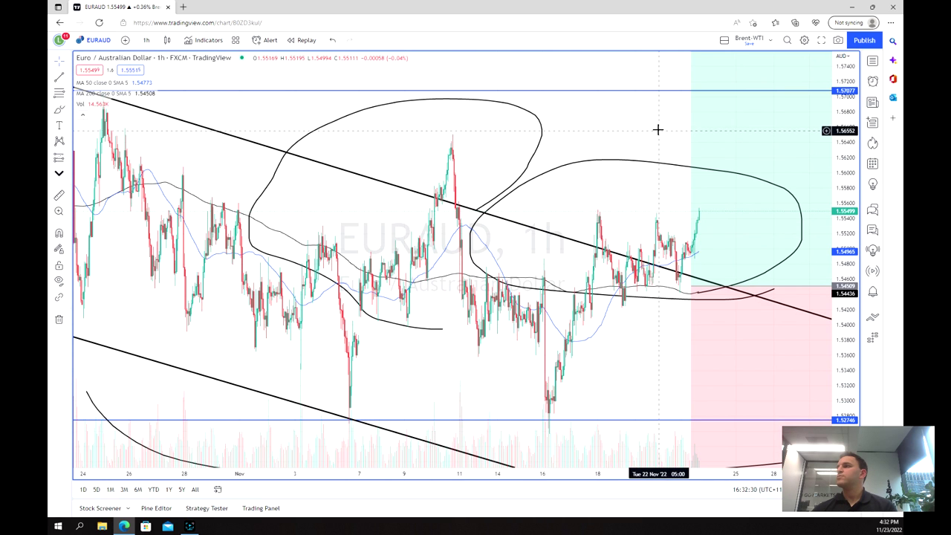
Step: Remove all drawings from the hourly EURAUD chart and place a horizontal line at about 1.5549 through the 18 November high
right_click(659, 132)
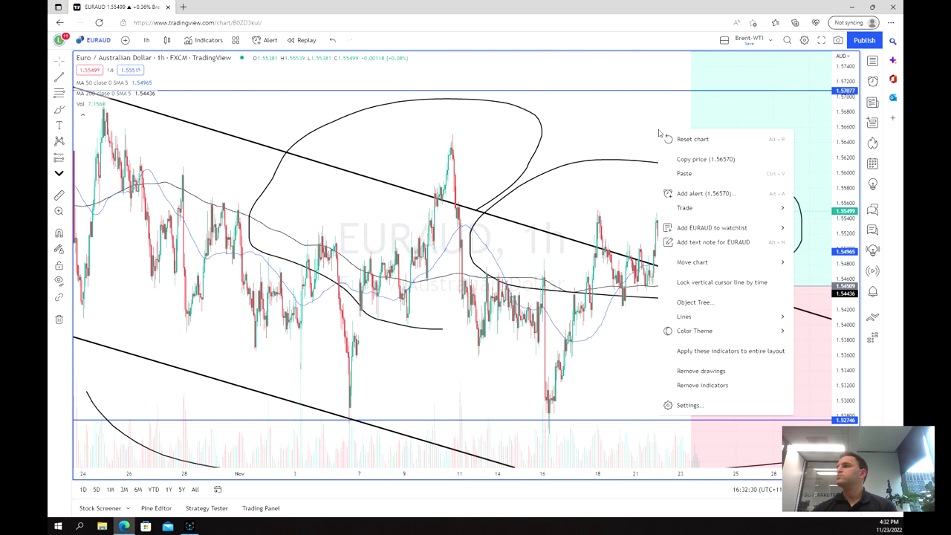
left_click(702, 371)
left_click_drag(754, 231, 566, 217)
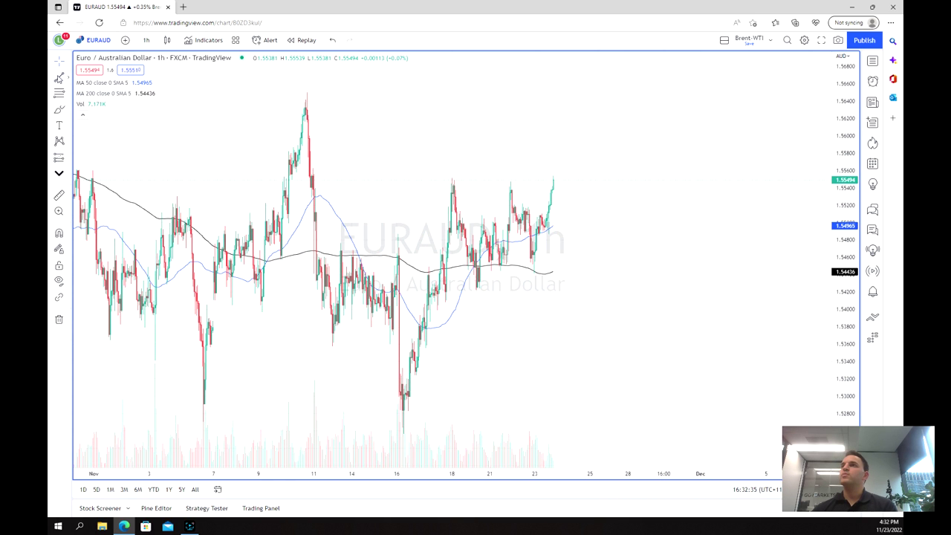
left_click(63, 77)
left_click(124, 184)
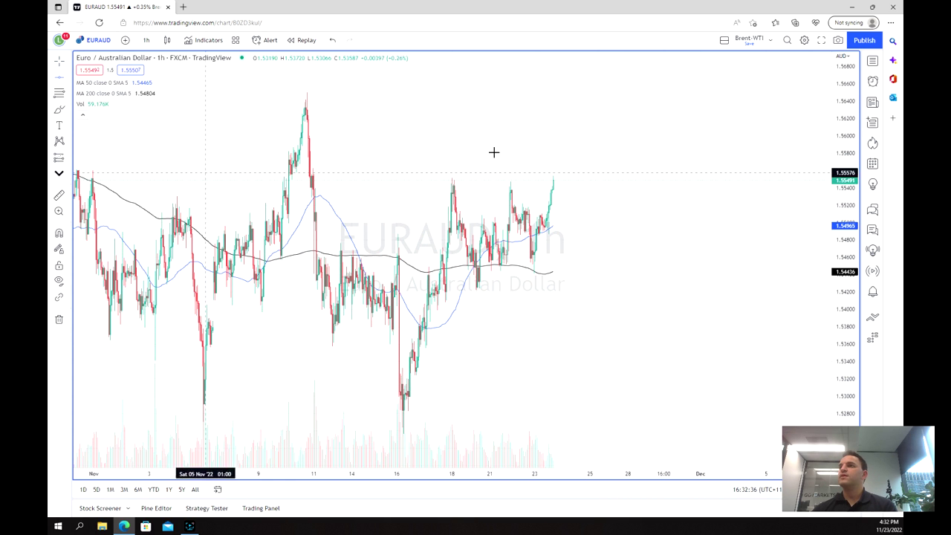
left_click(450, 179)
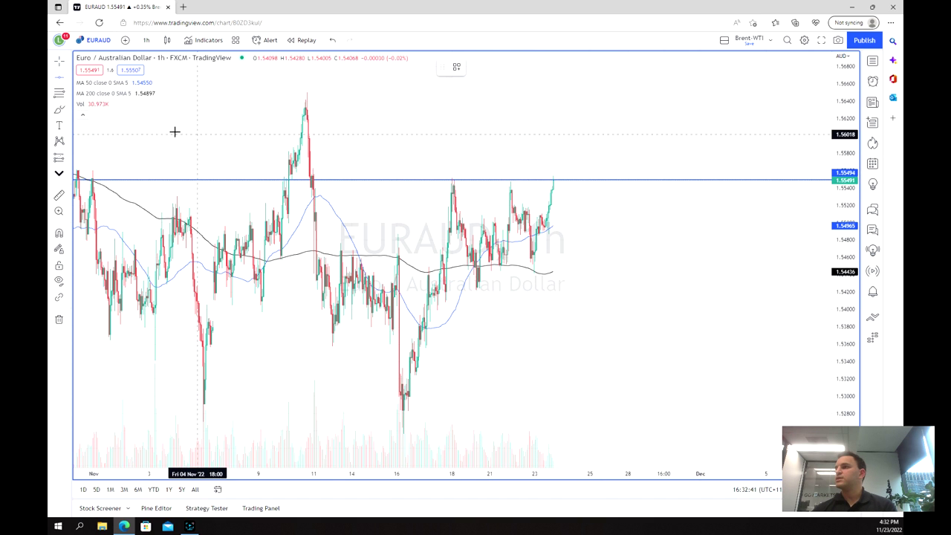
Step: Draw a rising trend line beneath the recent lows, from about 1.5396 on 17 November to about 1.5548 on 30 November
left_click(56, 79)
left_click(82, 83)
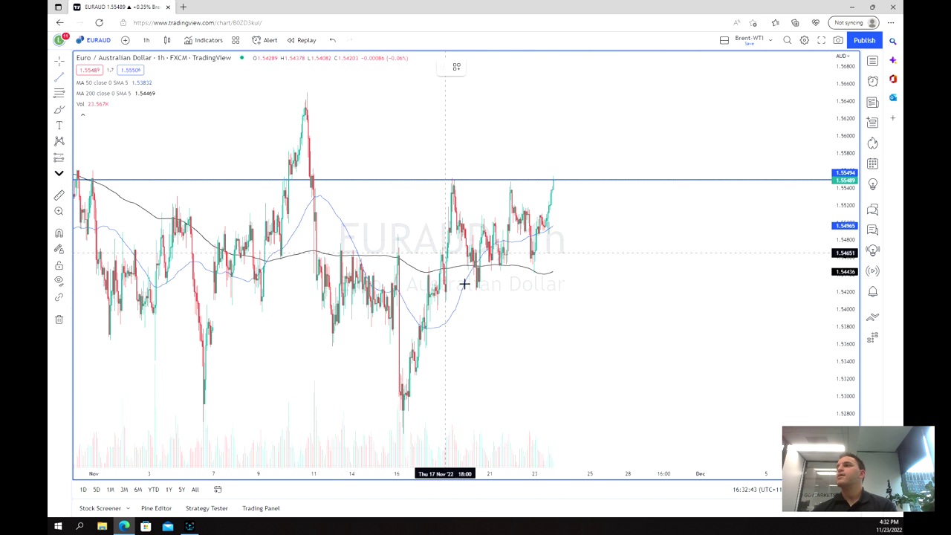
left_click(430, 313)
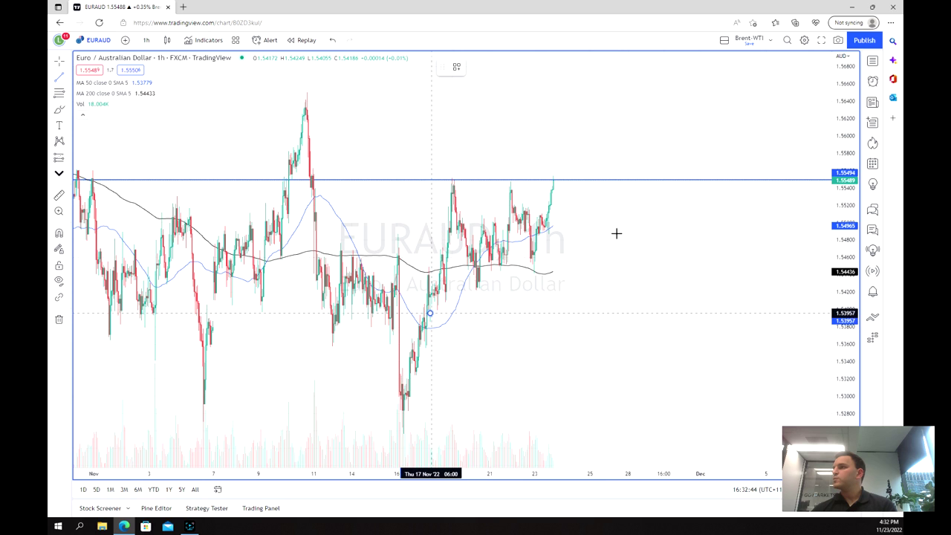
left_click(686, 182)
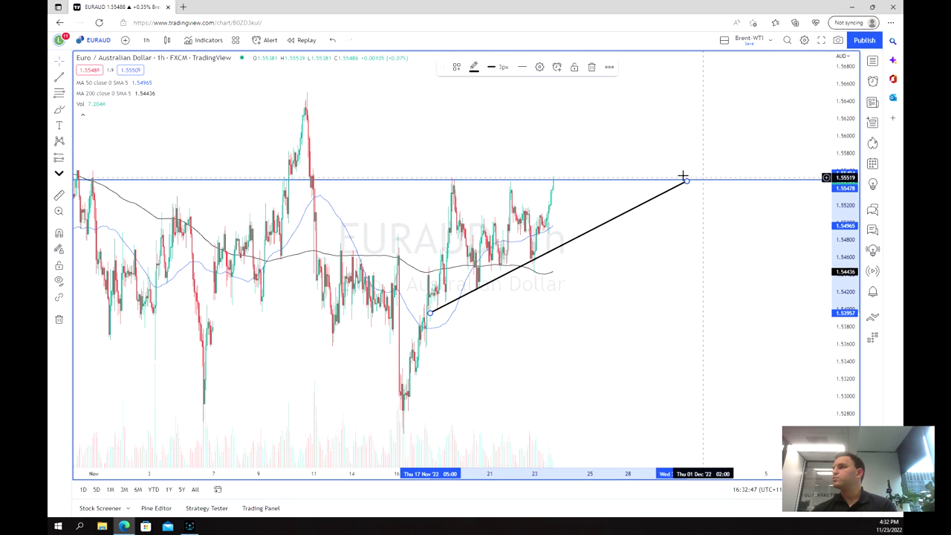
Step: Brush a projected breakout to about 1.560, replacing the deep-dip stroke with a shallow pullback to the horizontal line and a rise to about 1.569
scroll(679, 178, "down", 5)
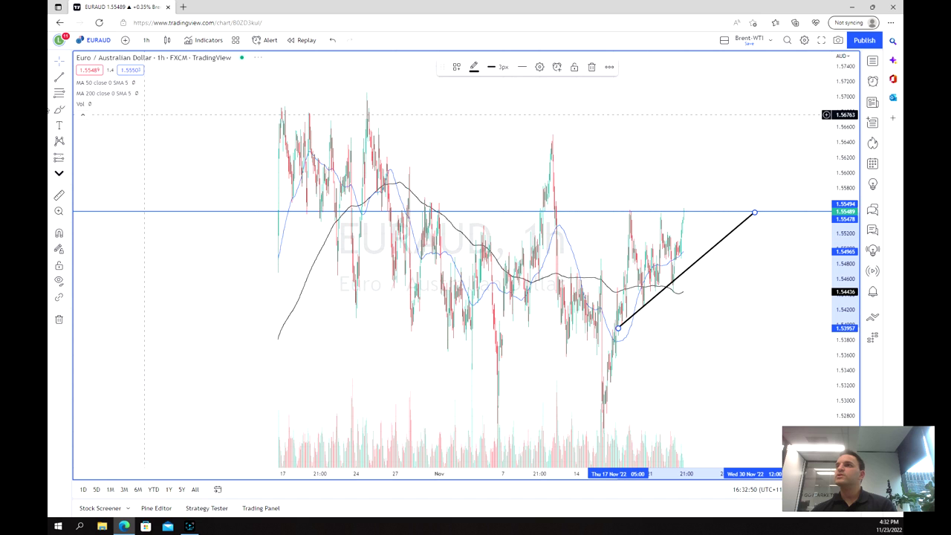
mouse_move(683, 212)
left_mouse_down()
mouse_move(706, 168)
mouse_move(728, 208)
mouse_move(735, 123)
left_mouse_up()
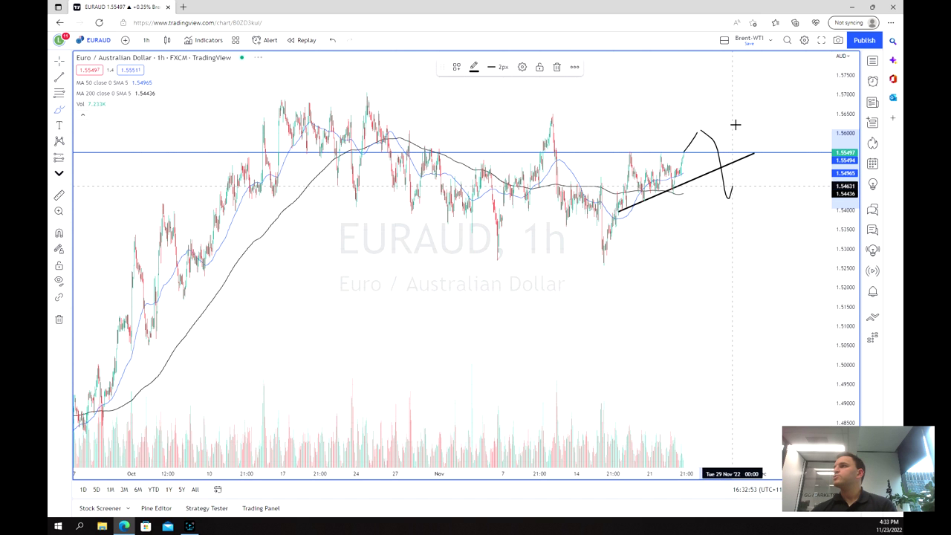
left_click(557, 67)
mouse_move(698, 134)
left_mouse_down()
mouse_move(724, 153)
mouse_move(755, 97)
left_mouse_up()
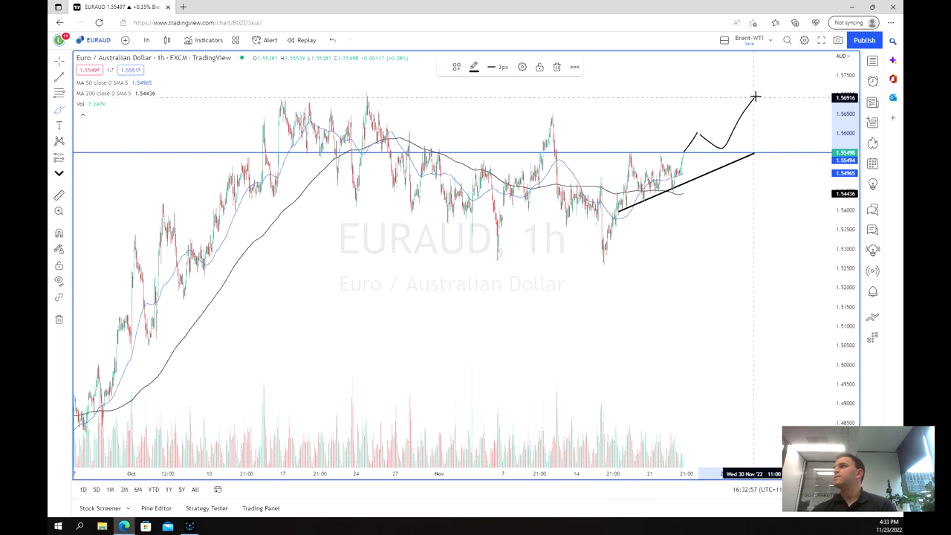